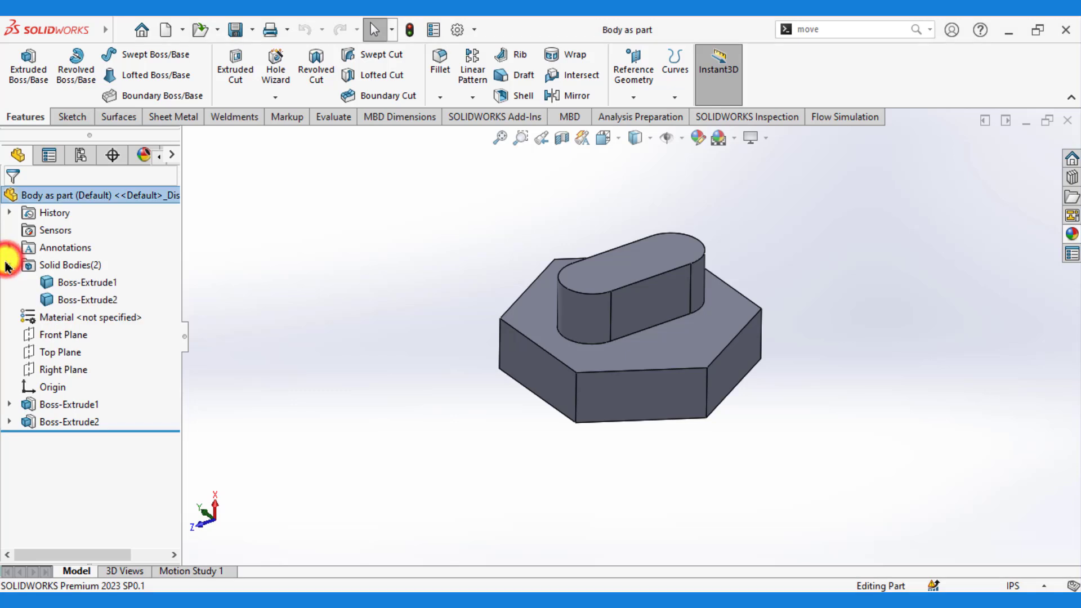
Highlight each of the two solid bodies in turn to examine which one is the hexagonal base and which the slot-shaped block
left_click(57, 282)
left_click(58, 301)
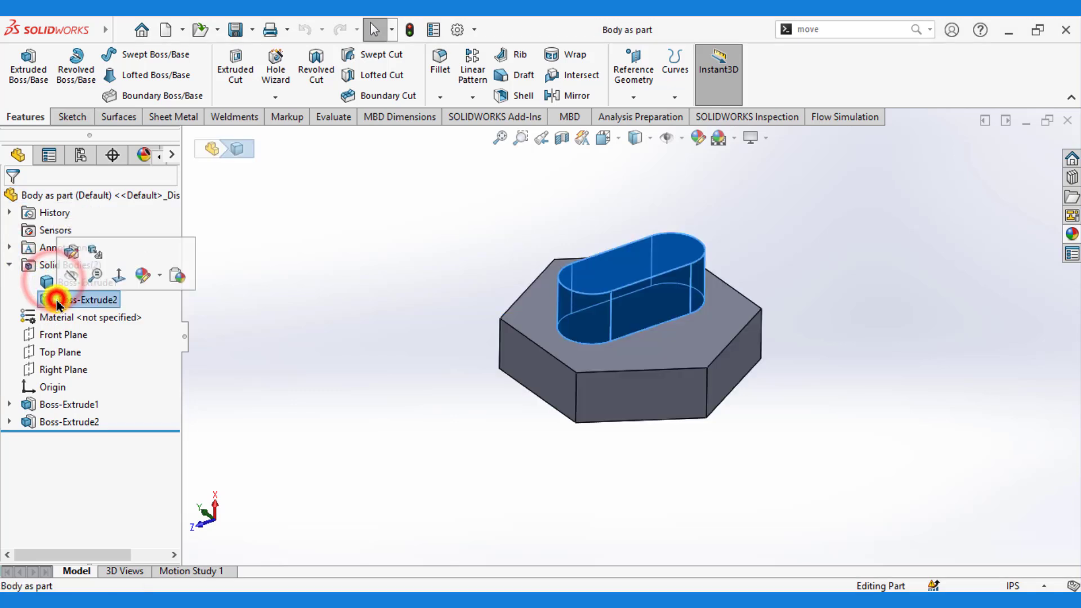
left_click(298, 316)
left_click(87, 284)
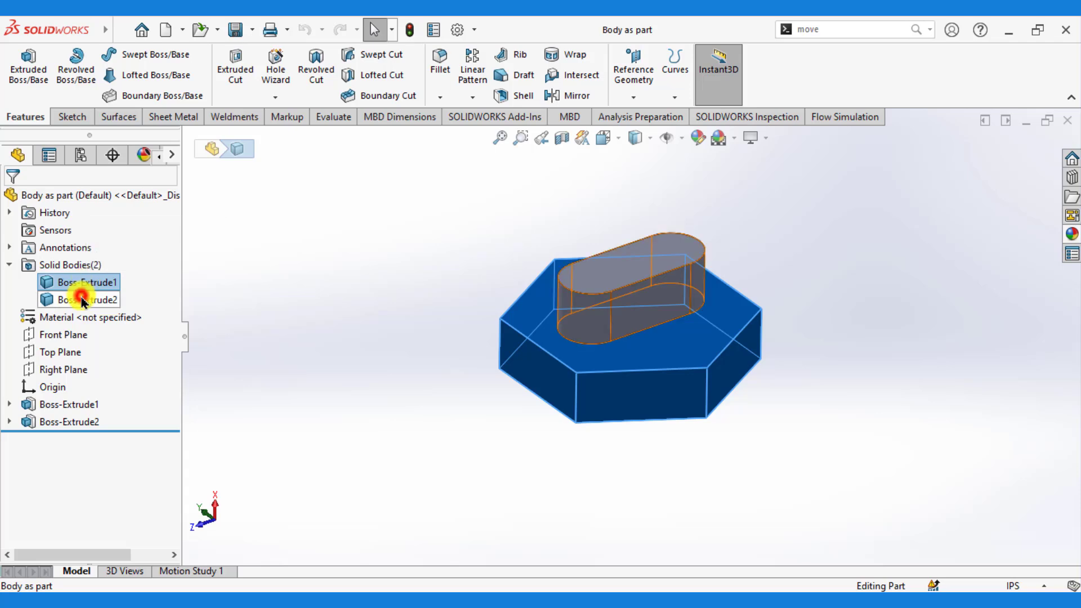
left_click(82, 301)
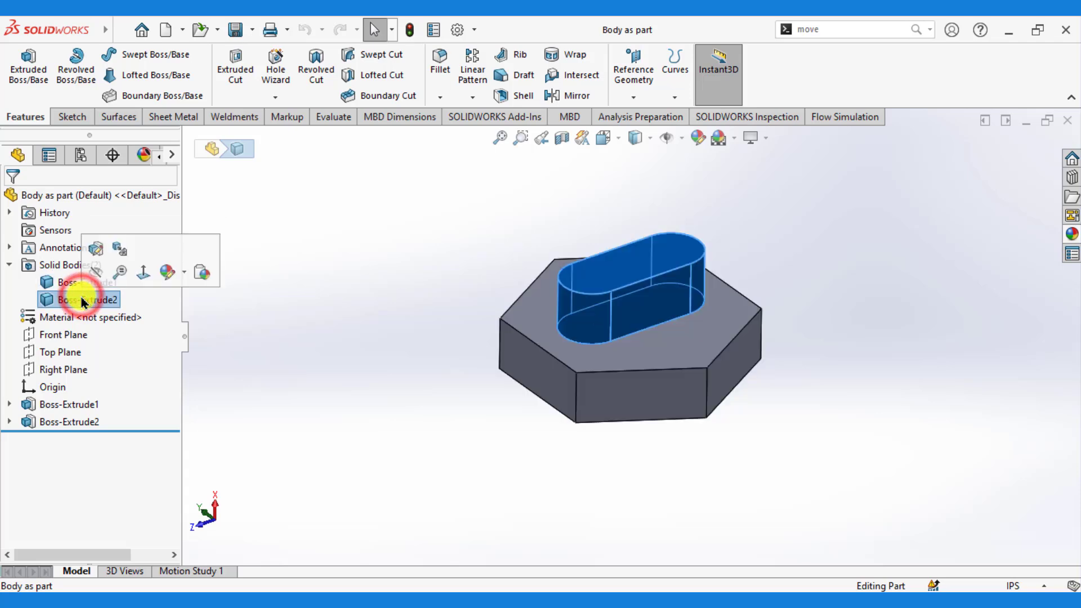
left_click(291, 306)
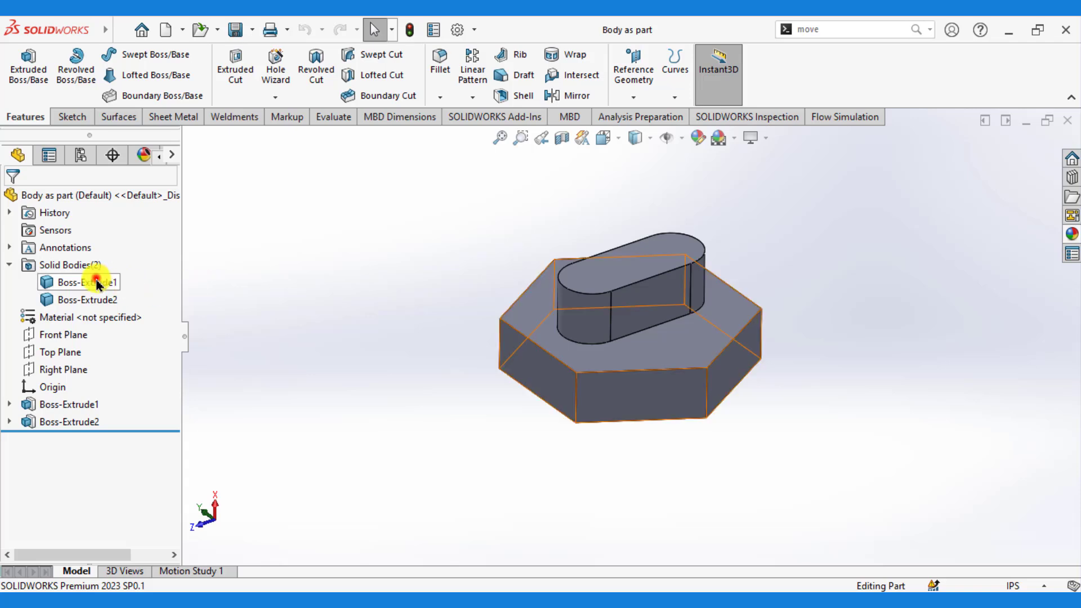
left_click(79, 282)
left_click(88, 300, "ctrl")
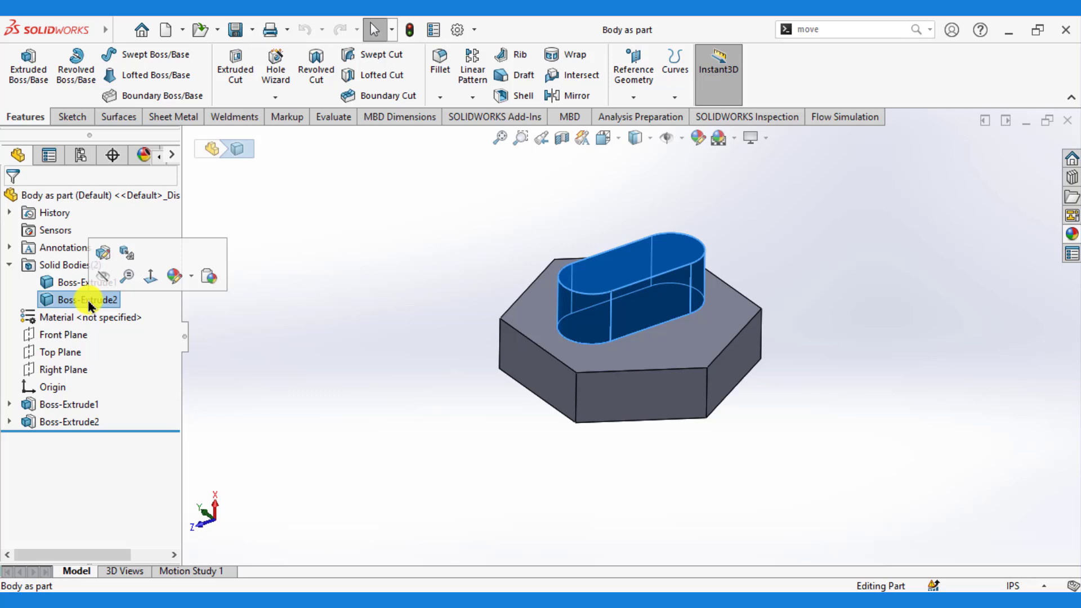
left_click(326, 315)
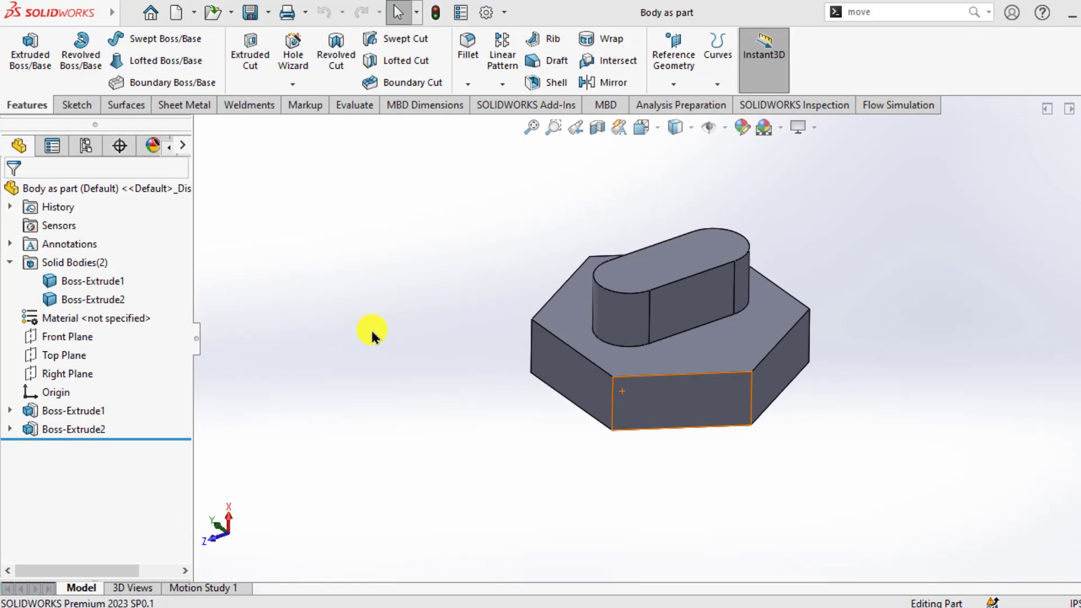
Insert the slot-shaped body into a new part named Slot, saved in the folder 12 Save body as part
right_click(102, 299)
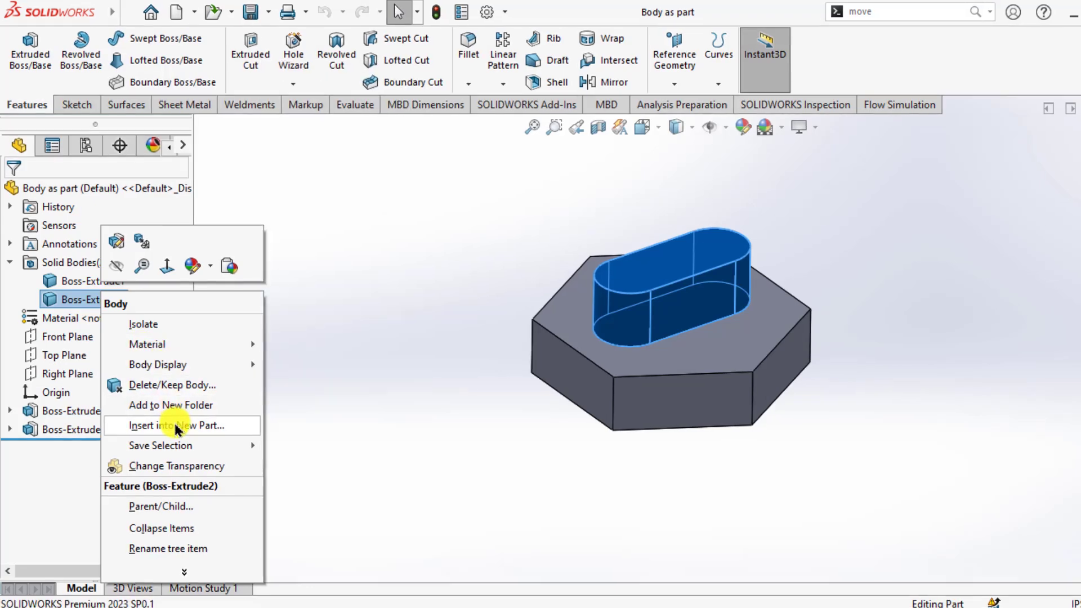
left_click(201, 443)
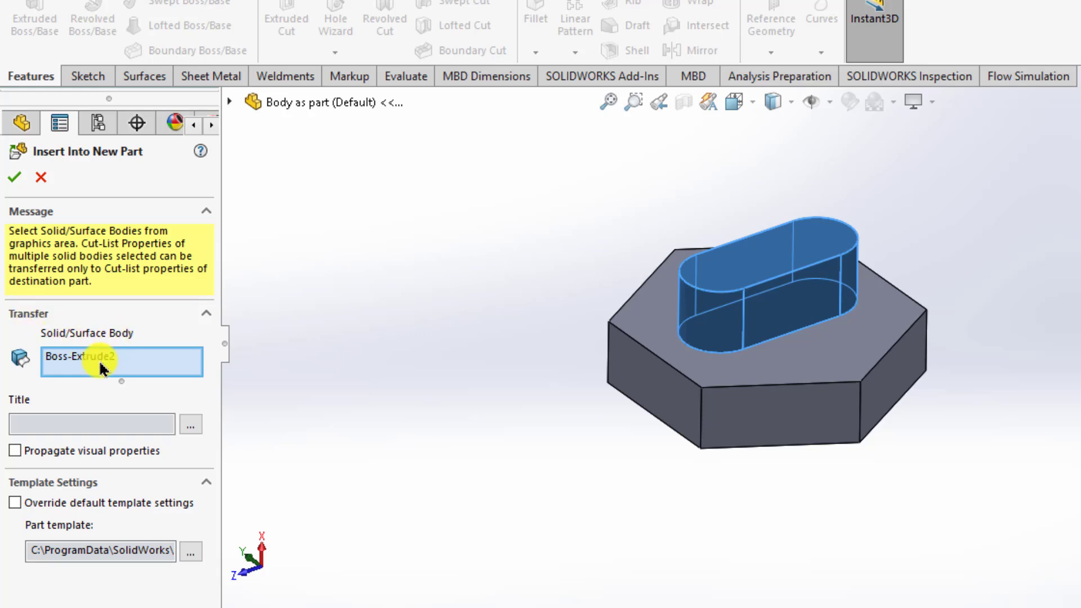
left_click(190, 430)
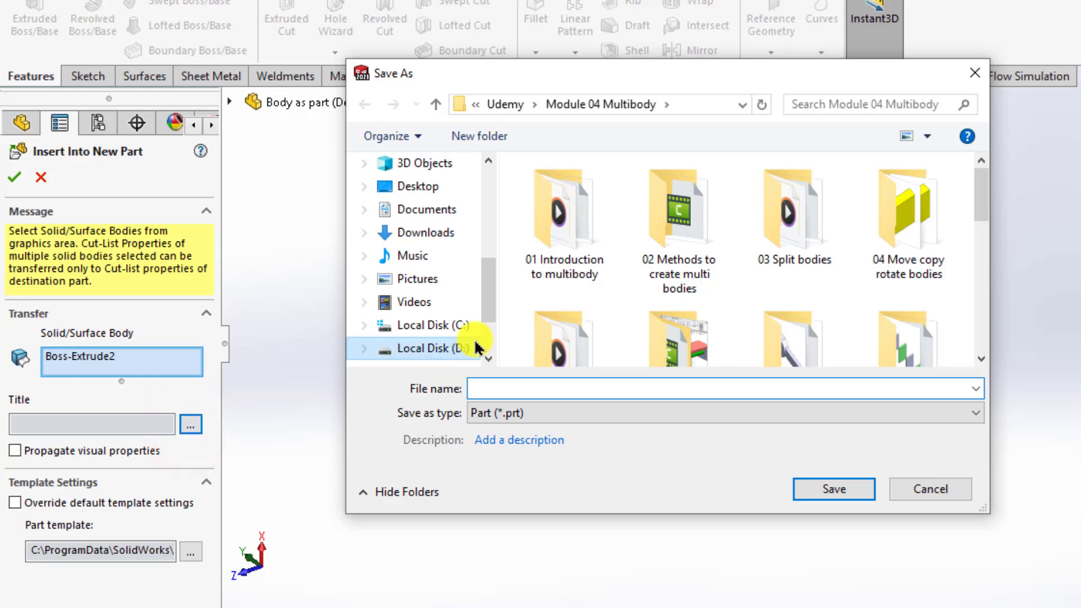
scroll(698, 284, "down", 3)
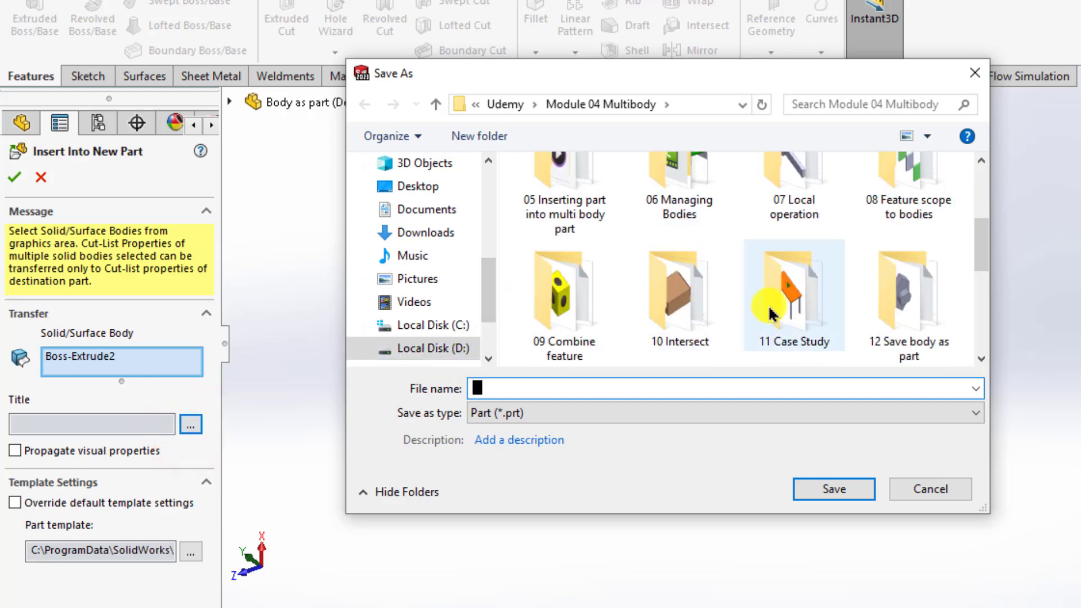
double_click(912, 317)
left_click(615, 388)
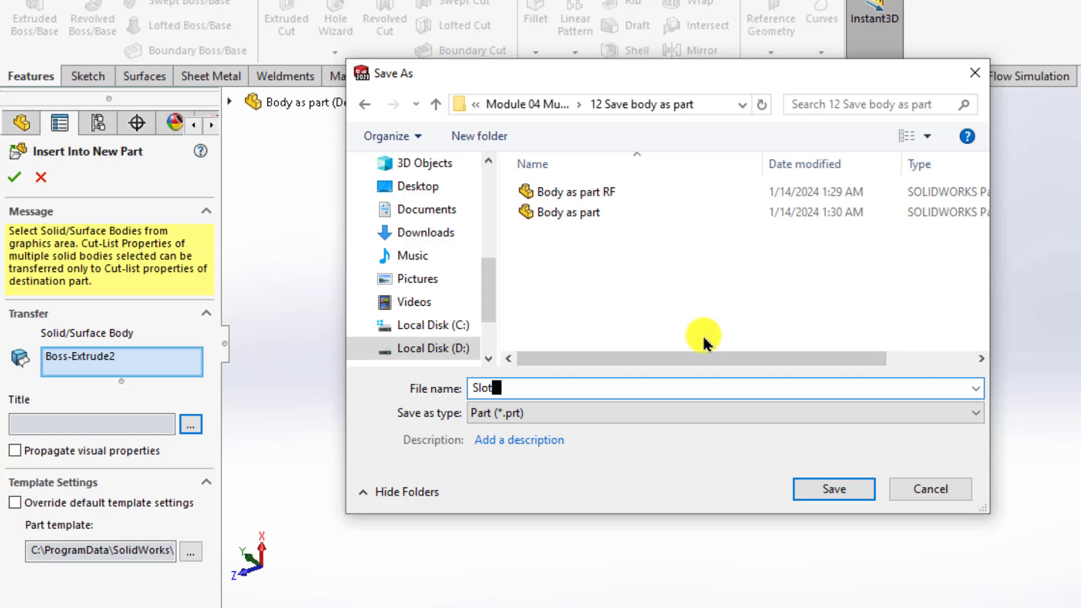
left_click(811, 488)
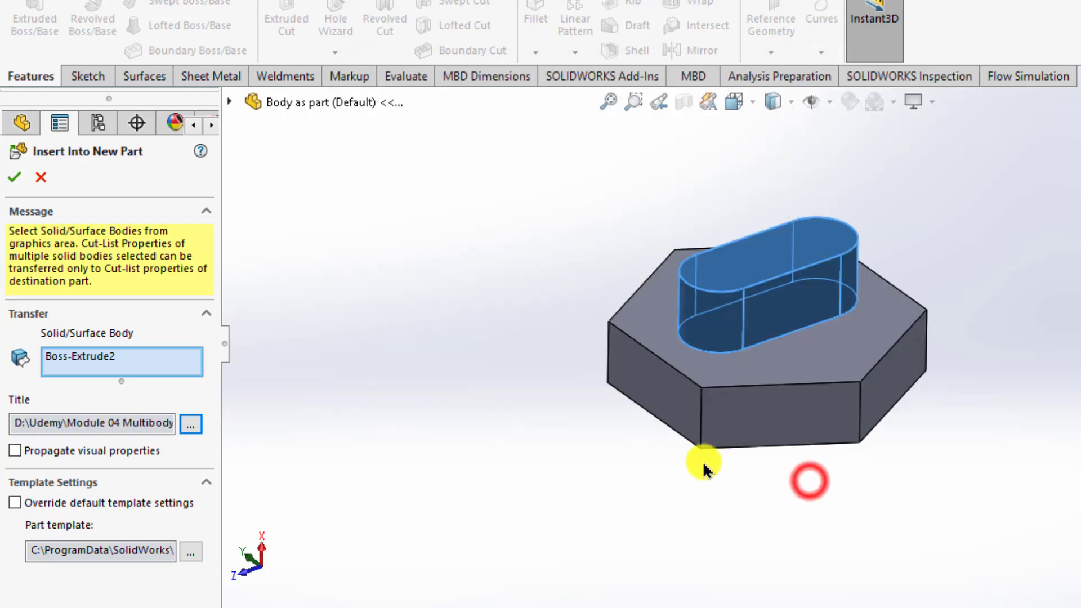
left_click(14, 177)
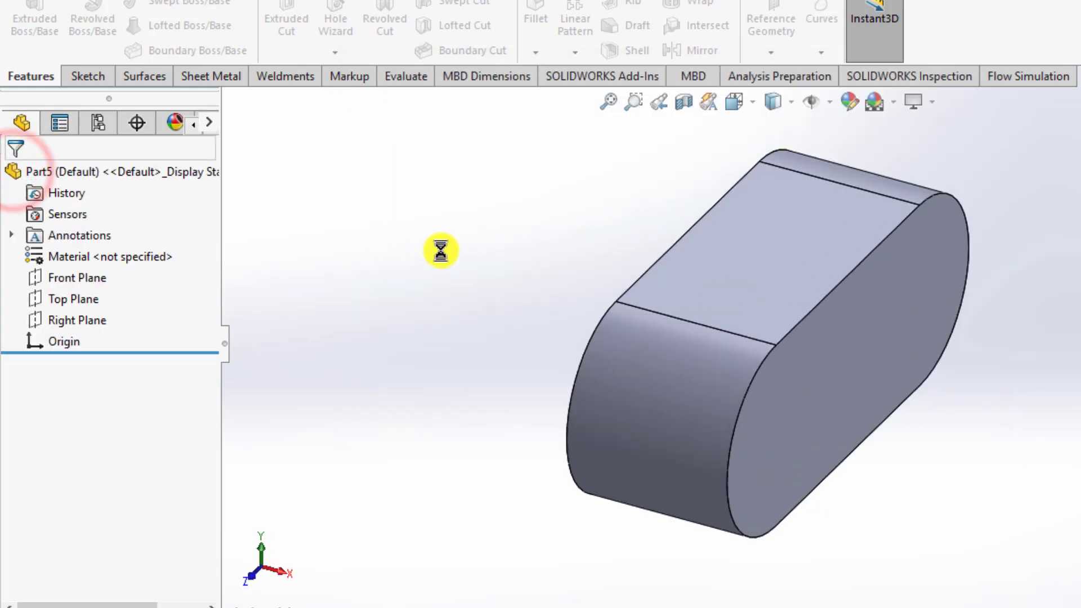
middle_click_drag(441, 250, 472, 332)
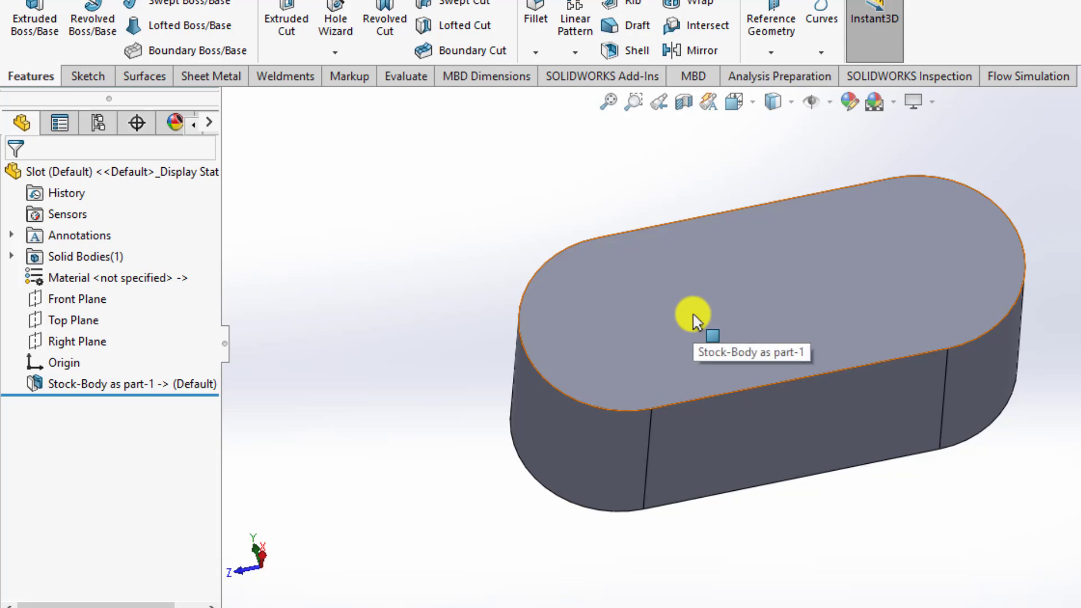
left_click(488, 228)
middle_click_drag(485, 261, 598, 307)
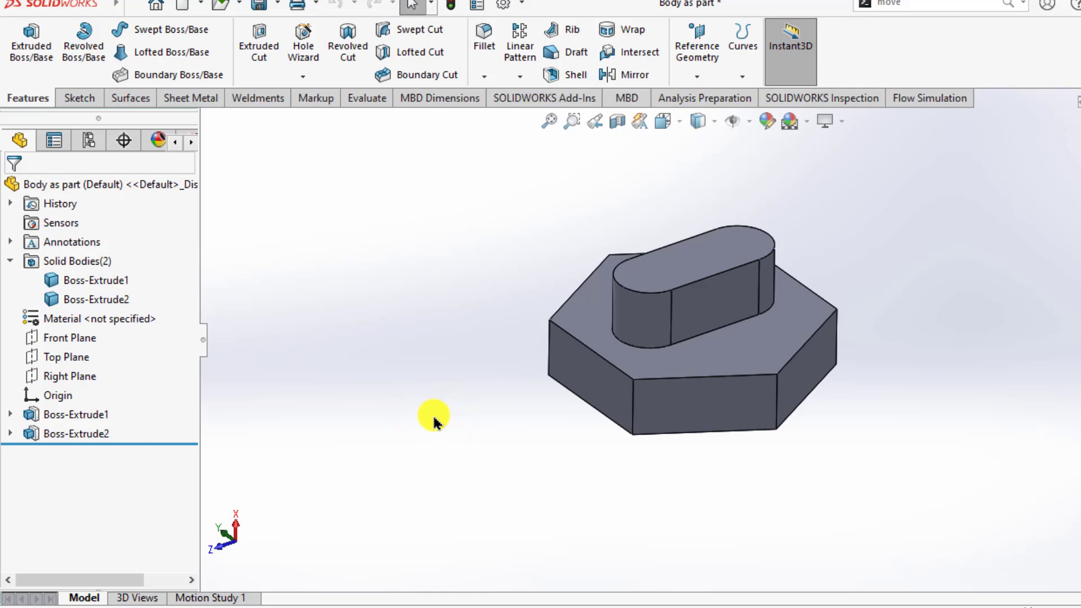
Start a sketch on the slot block's top face and draw a circle centred on each rounded end, the second about 0.48 in in diameter
left_click(656, 271)
left_click(735, 223)
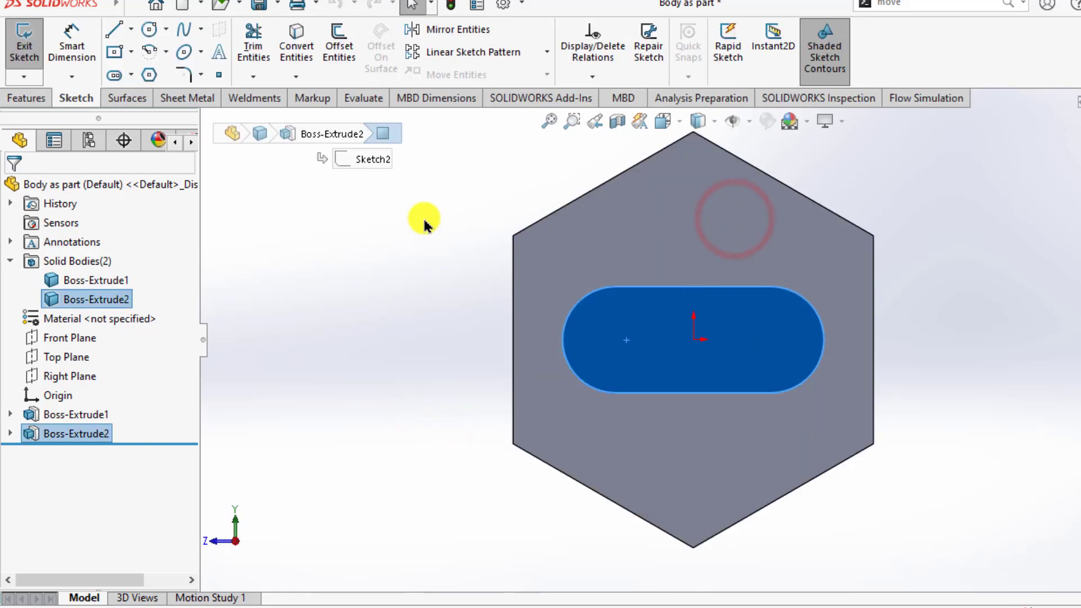
left_click(423, 218)
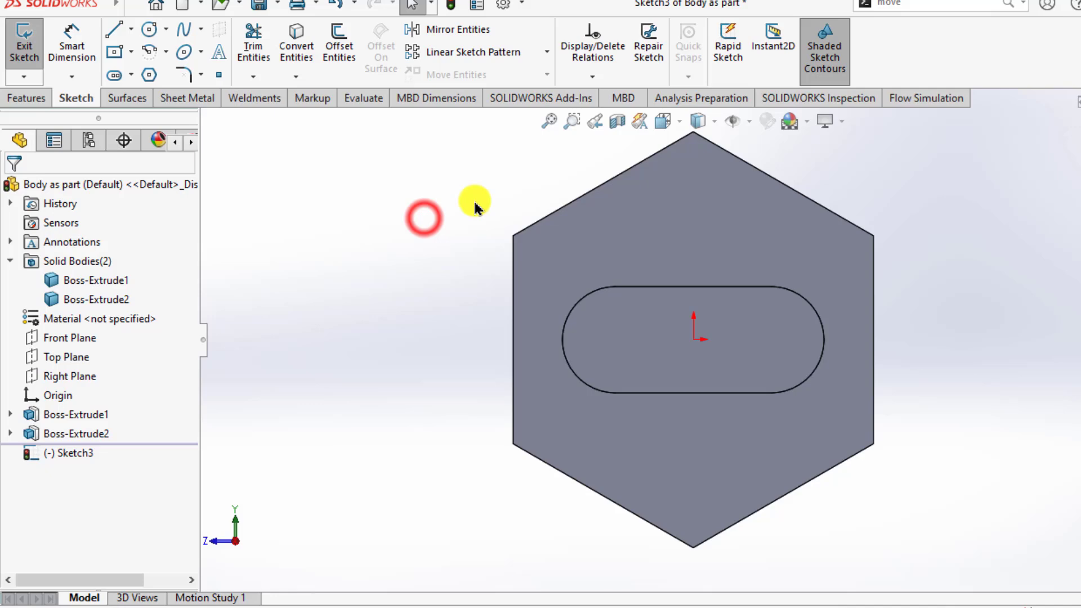
left_click(149, 29)
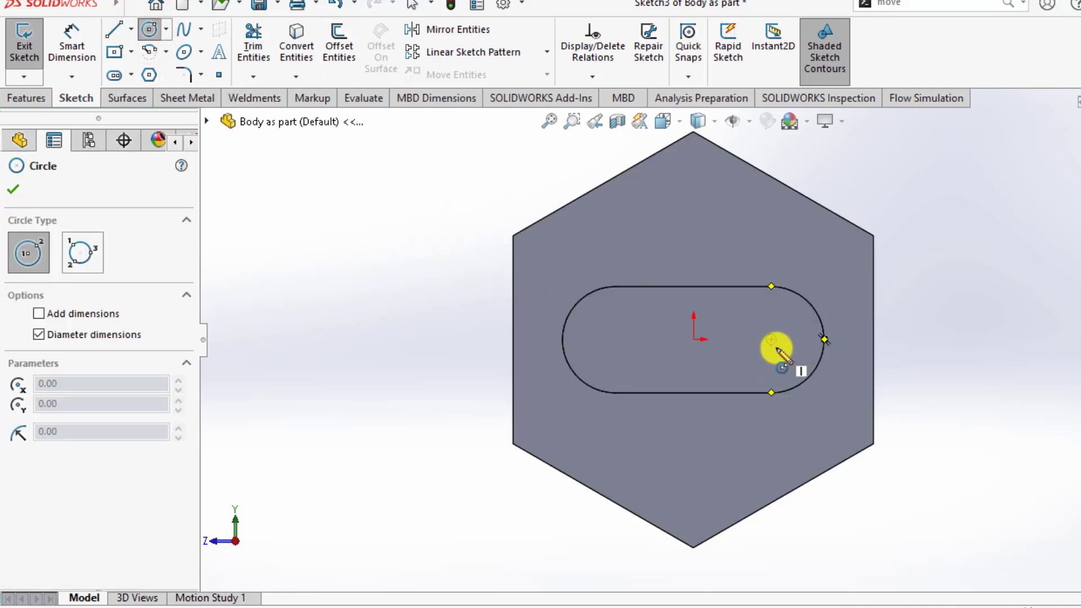
left_click(771, 339)
left_click(778, 360)
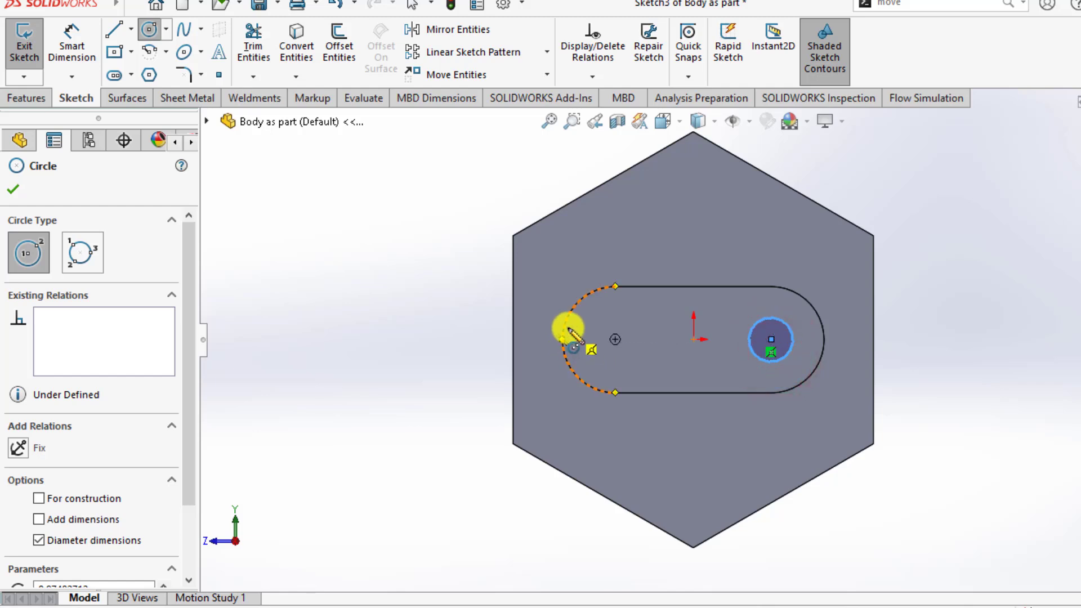
left_click(614, 340)
left_click(618, 360)
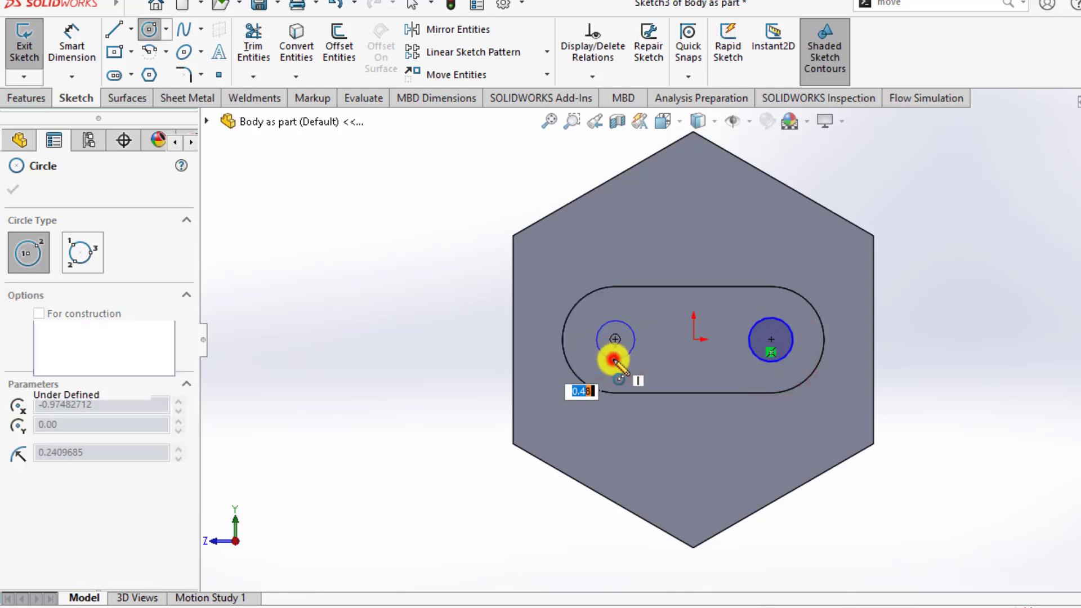
key("Escape")
Add an Equal relation between the two circles on the slot block's top face
scroll(659, 360, "down", 2)
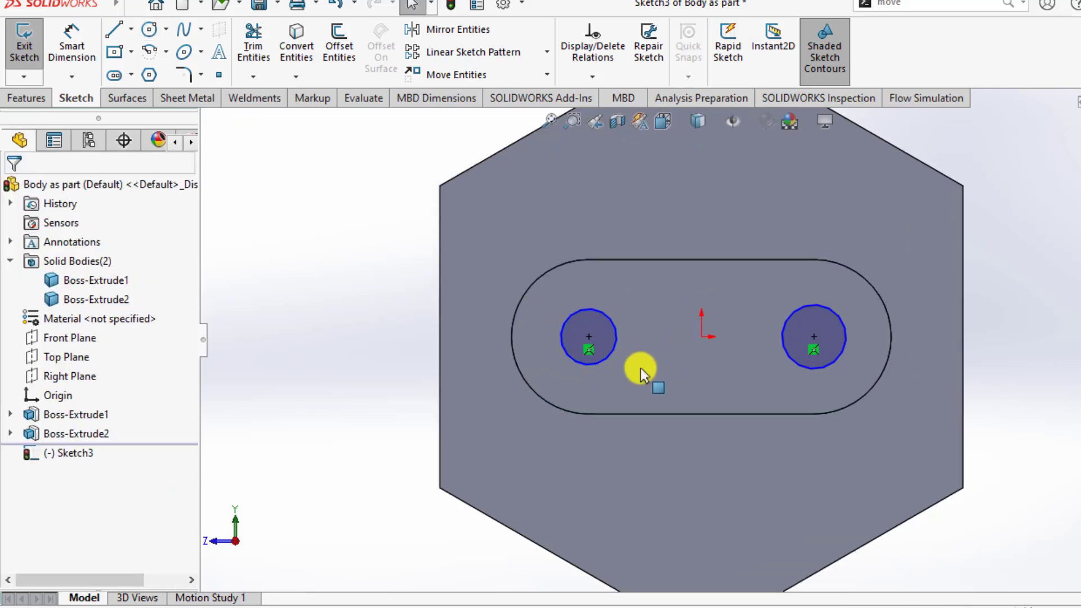
left_click(585, 364)
left_click(813, 367, "ctrl")
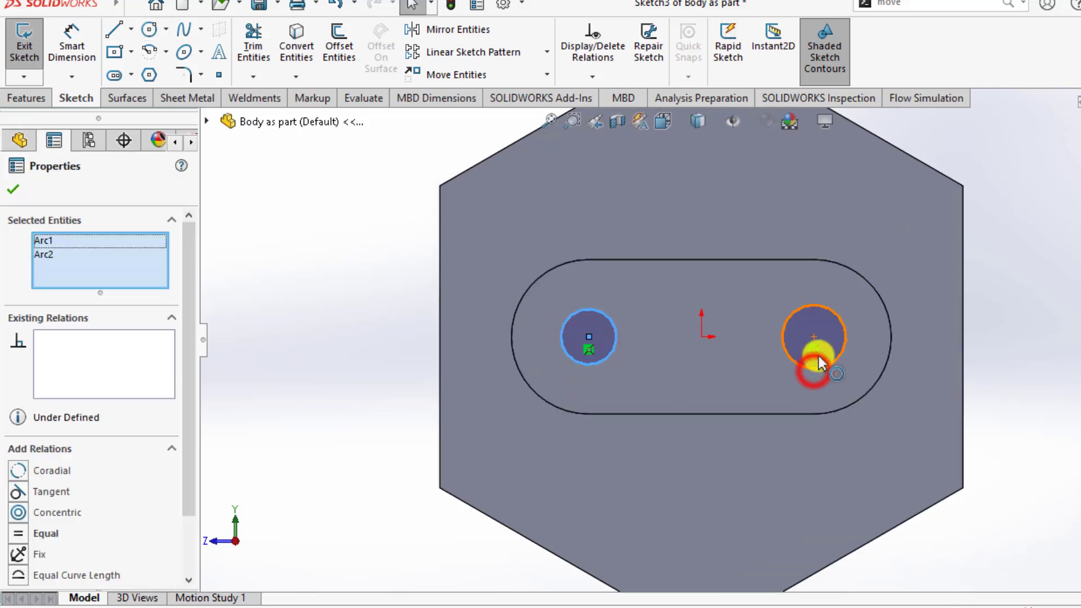
left_click(943, 293)
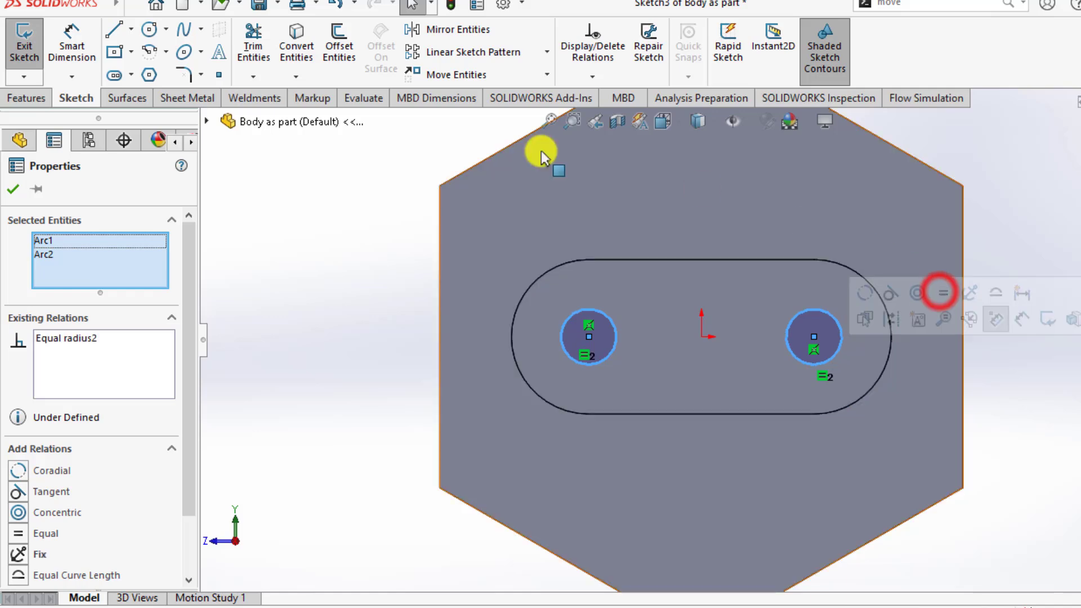
Dimension one of the equal circles with a diameter of 0.5 in and finish the sketch
left_click(72, 36)
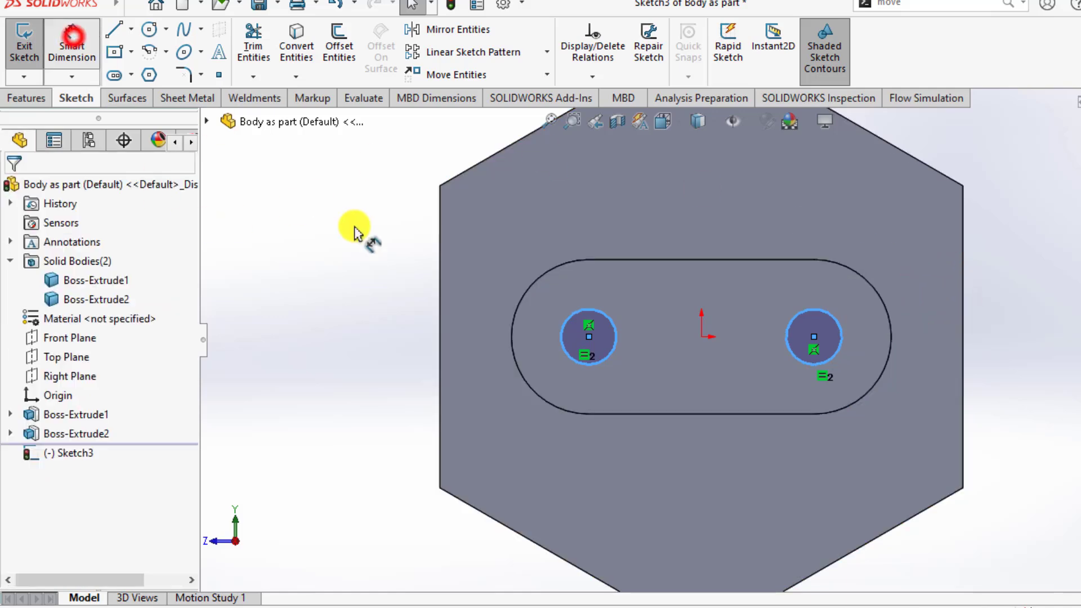
left_click(577, 361)
left_click(373, 386)
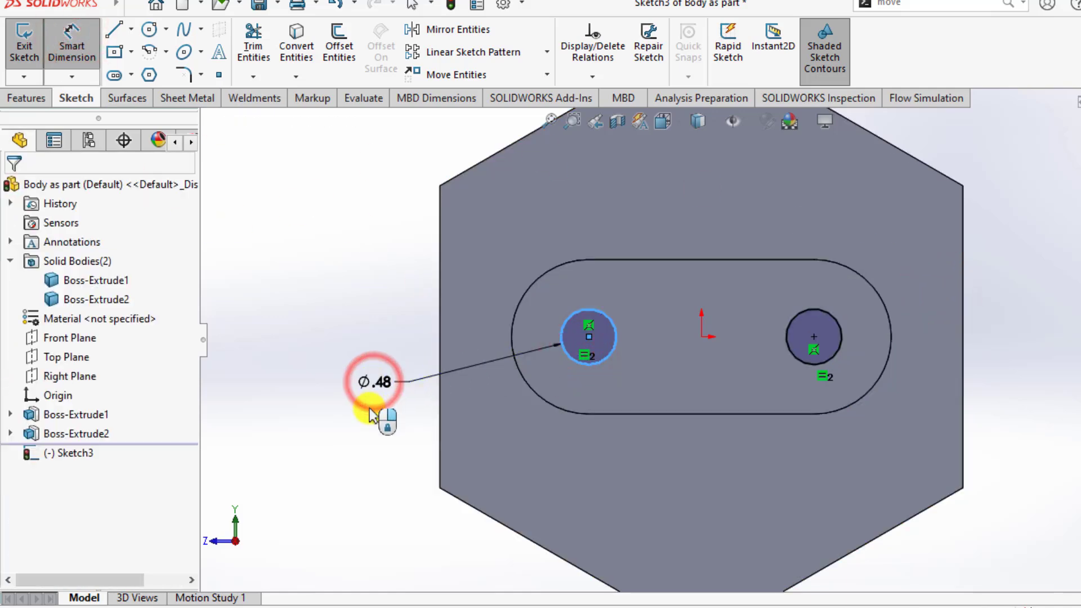
type(".4")
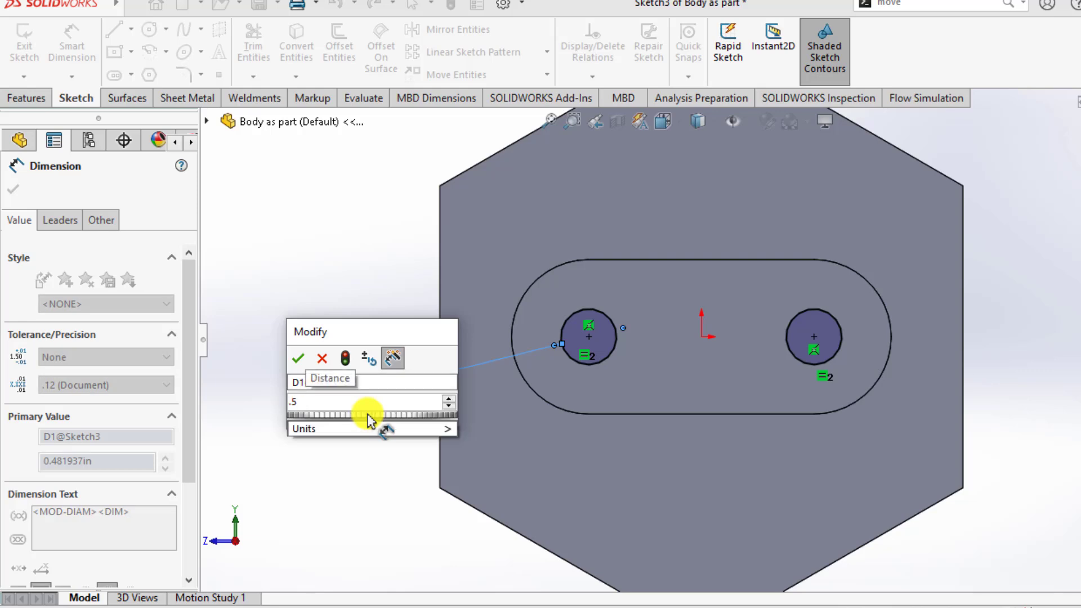
key("Return")
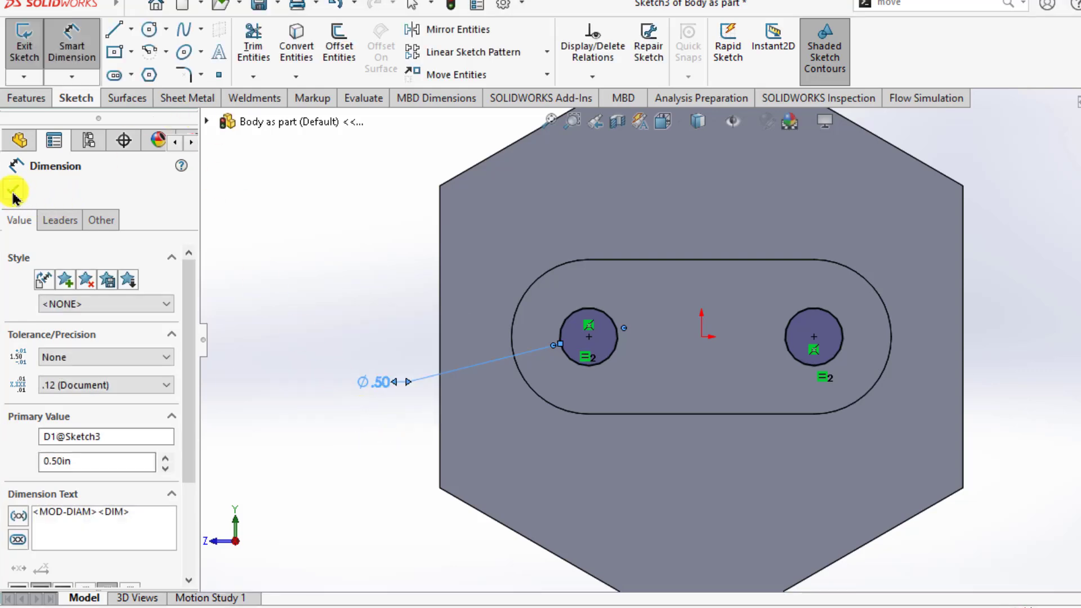
left_click(12, 189)
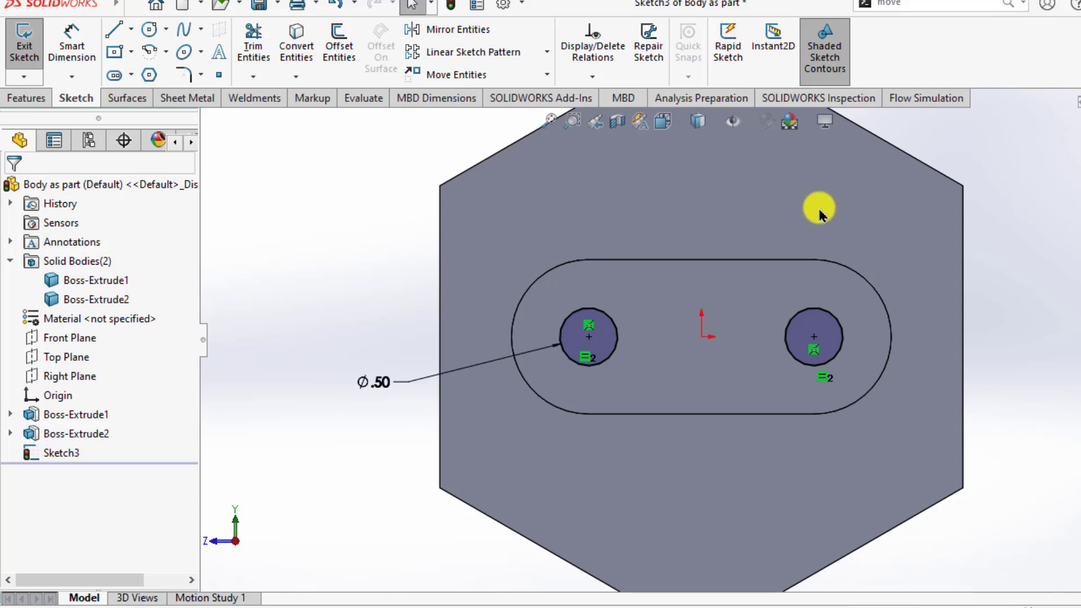
key("ctrl+b")
Cut-extrude the two-circle sketch into the slot block with a Blind depth of 0.3 in
key("ctrl+7")
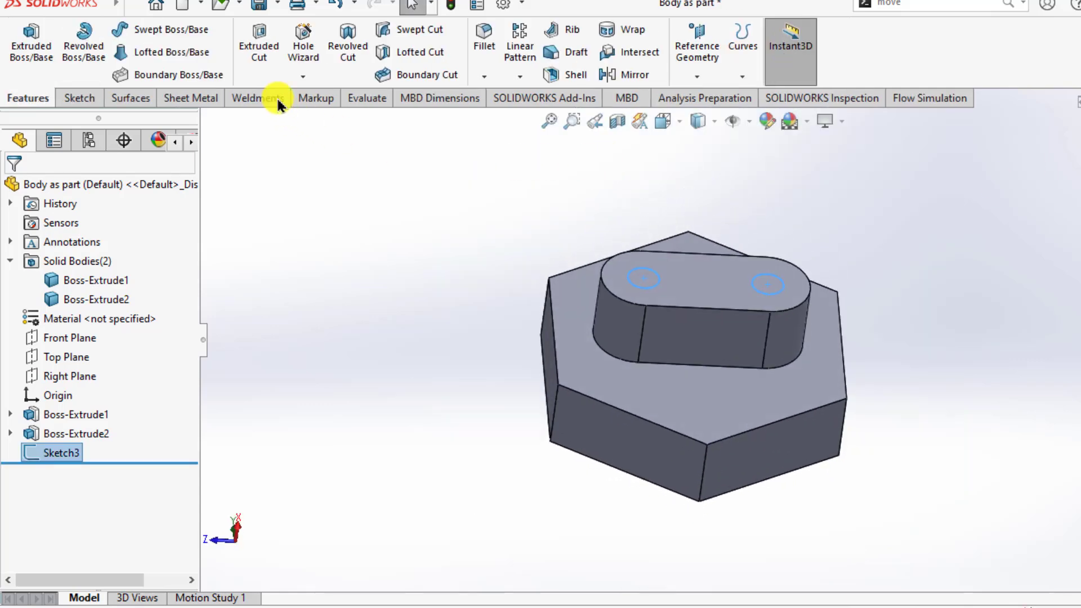
left_click(260, 37)
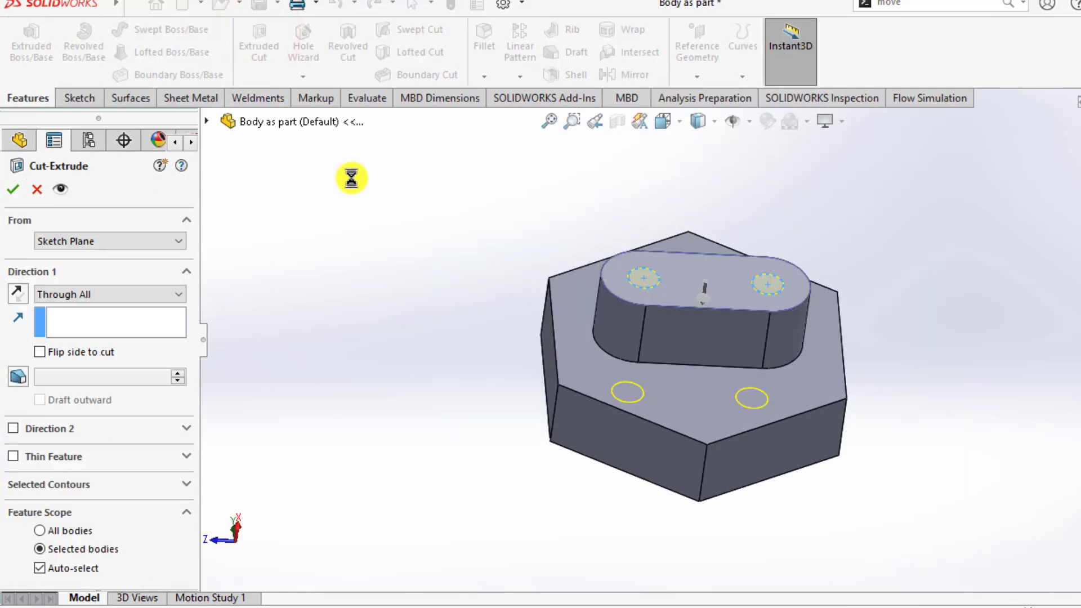
left_click(69, 294)
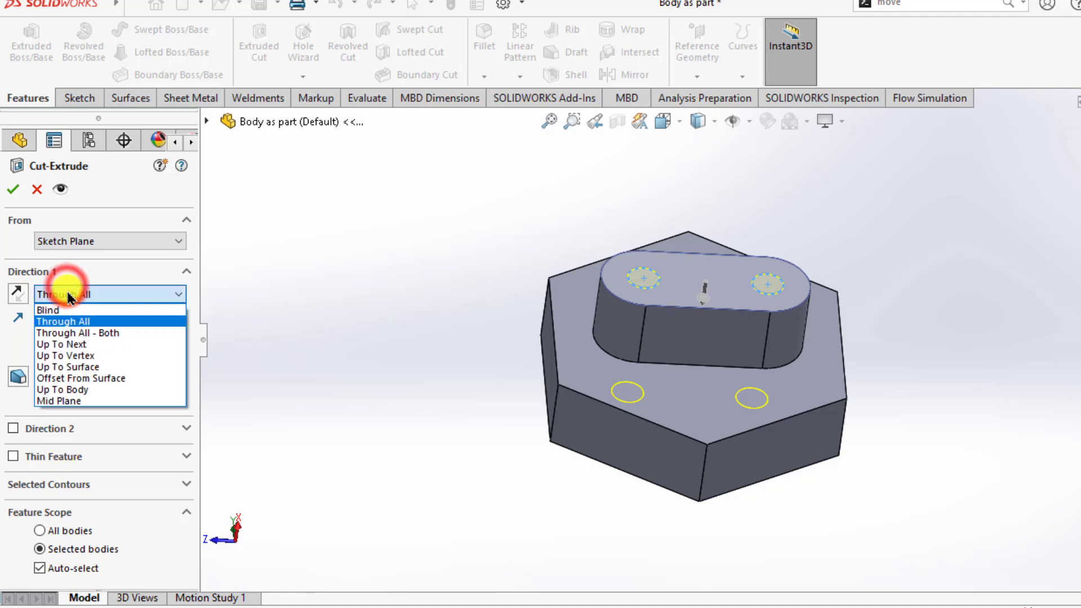
left_click(64, 310)
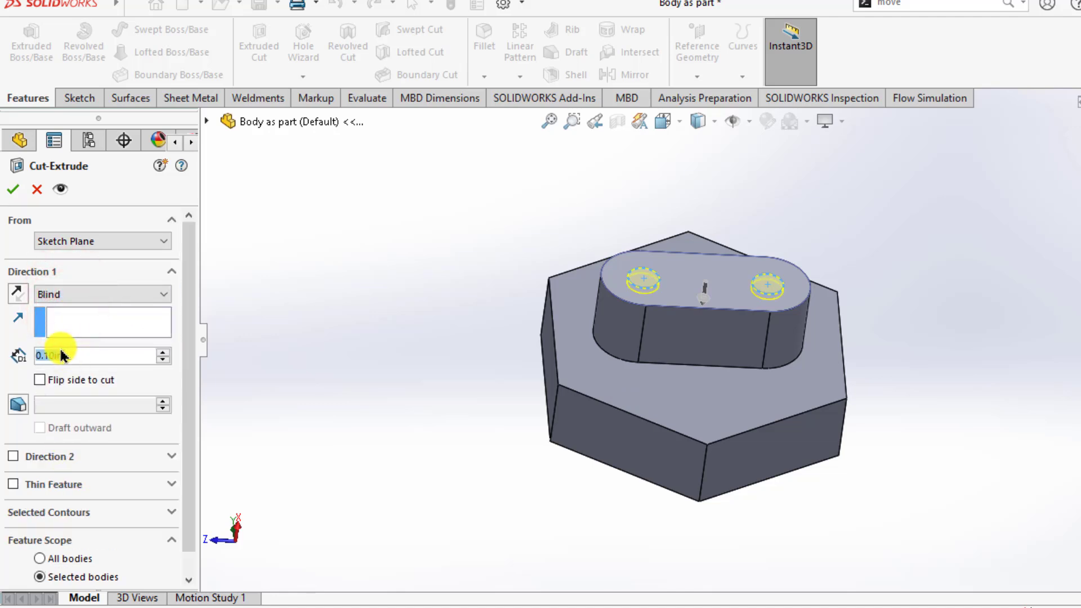
type("0.3")
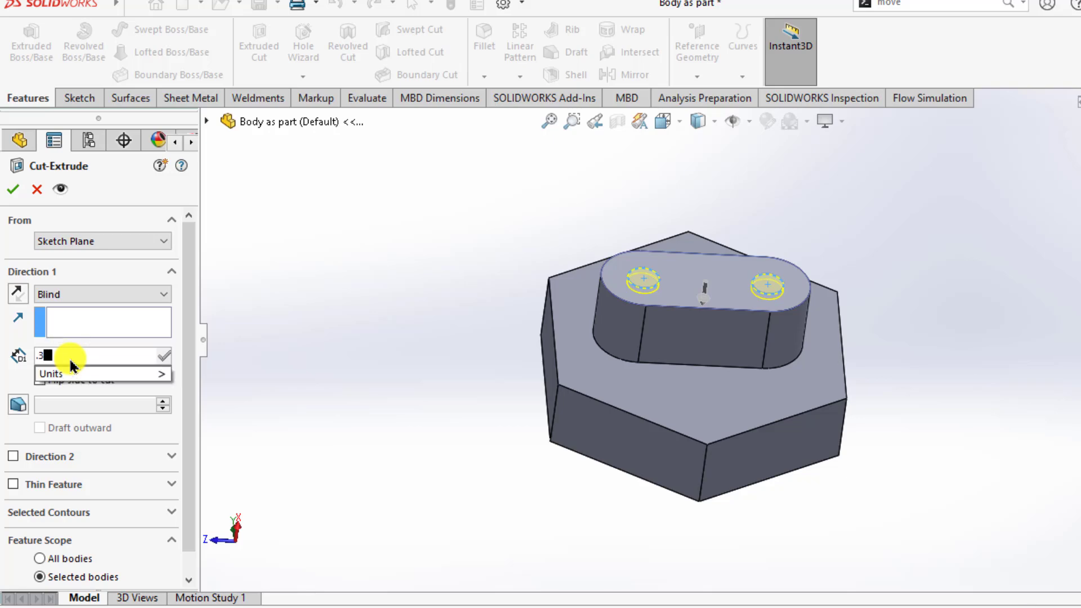
key("Return")
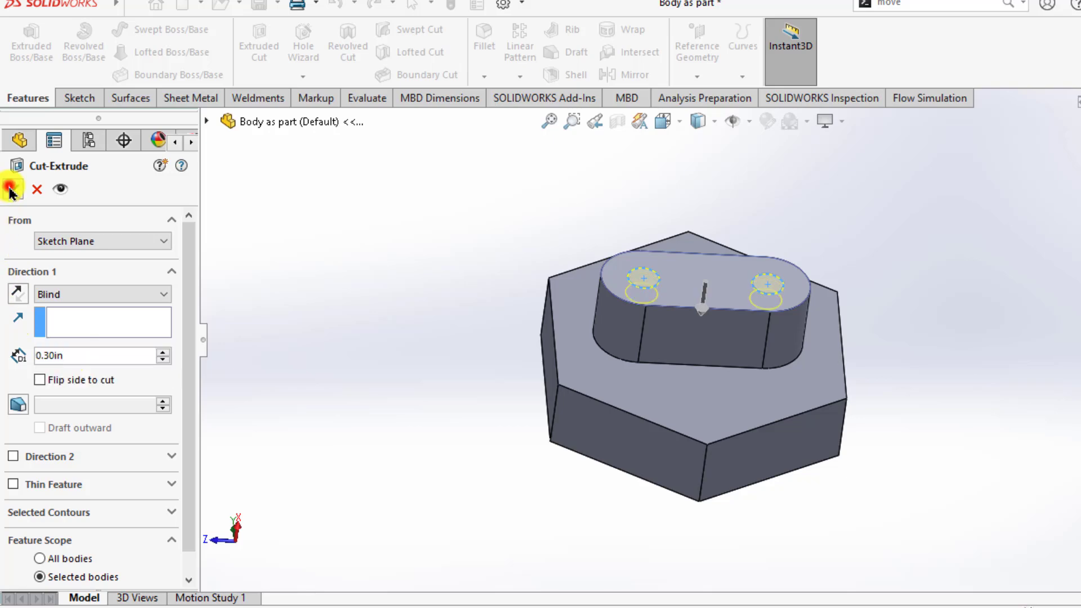
left_click(12, 188)
left_click(437, 286)
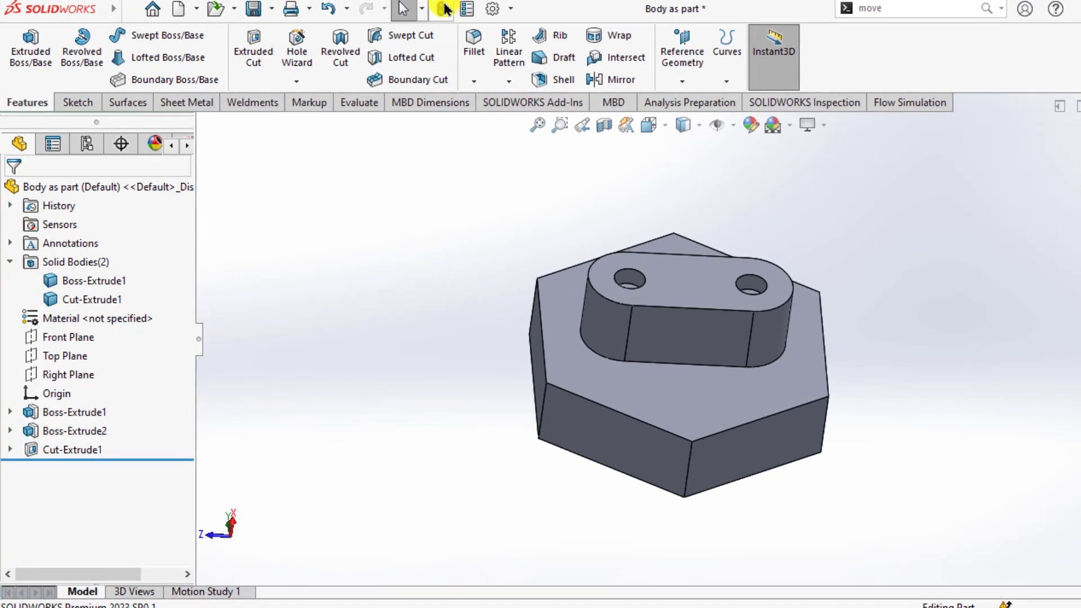
Switch to the Slot part and rebuild it to update the linked body from the Body as part file
left_click(461, 252)
left_click(419, 332)
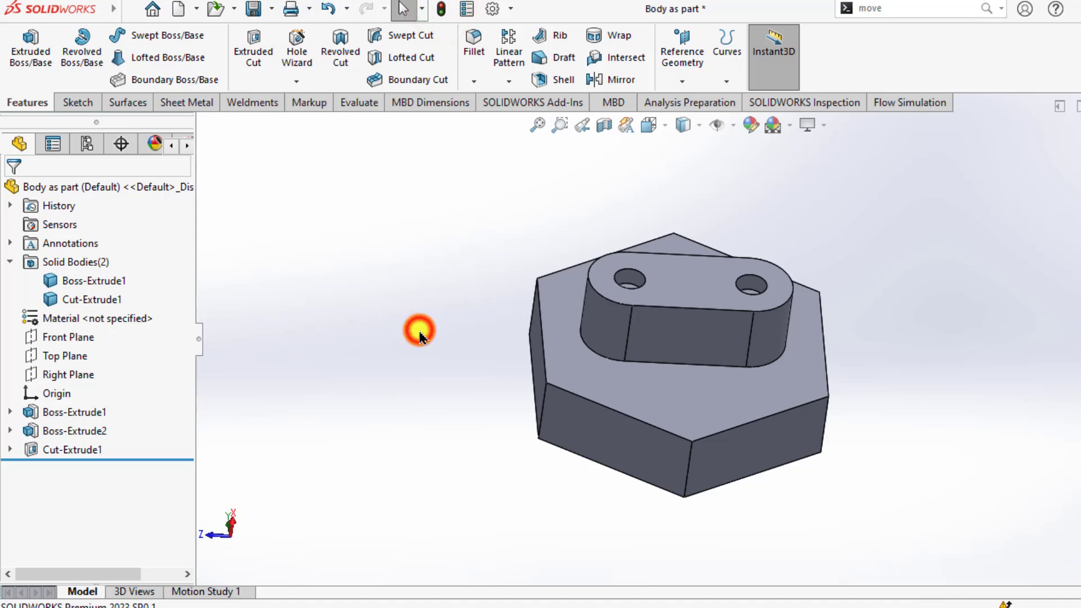
left_click(379, 606)
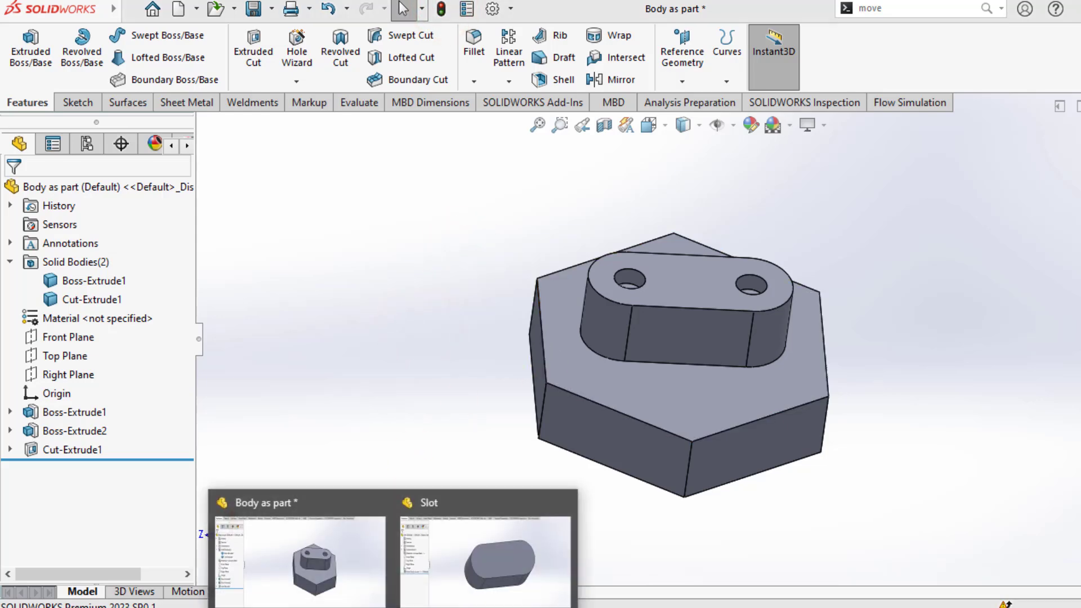
left_click(448, 574)
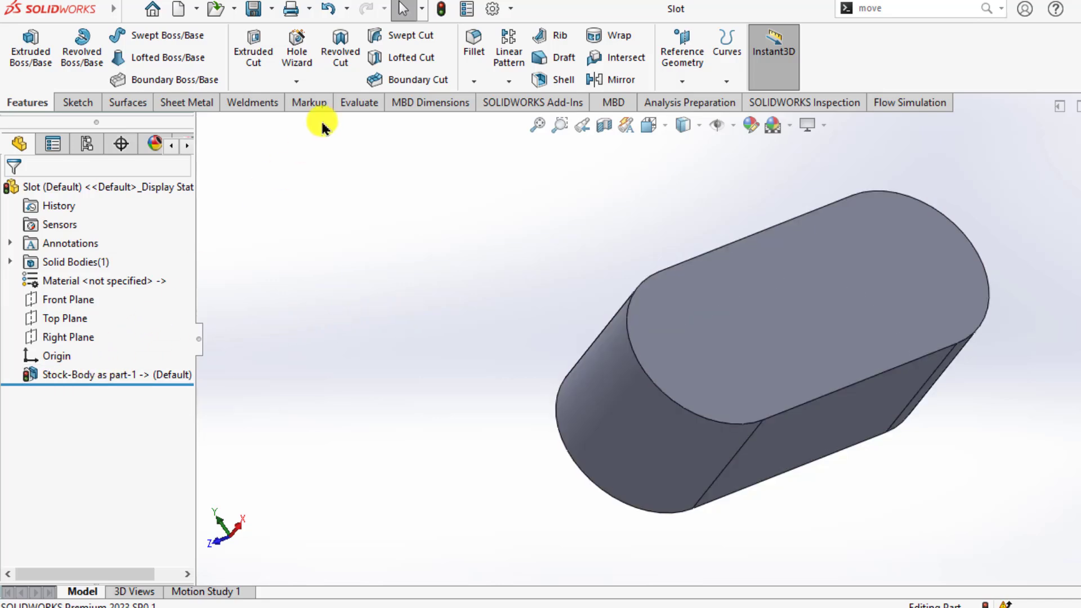
left_click(442, 8)
middle_click_drag(477, 248, 441, 293)
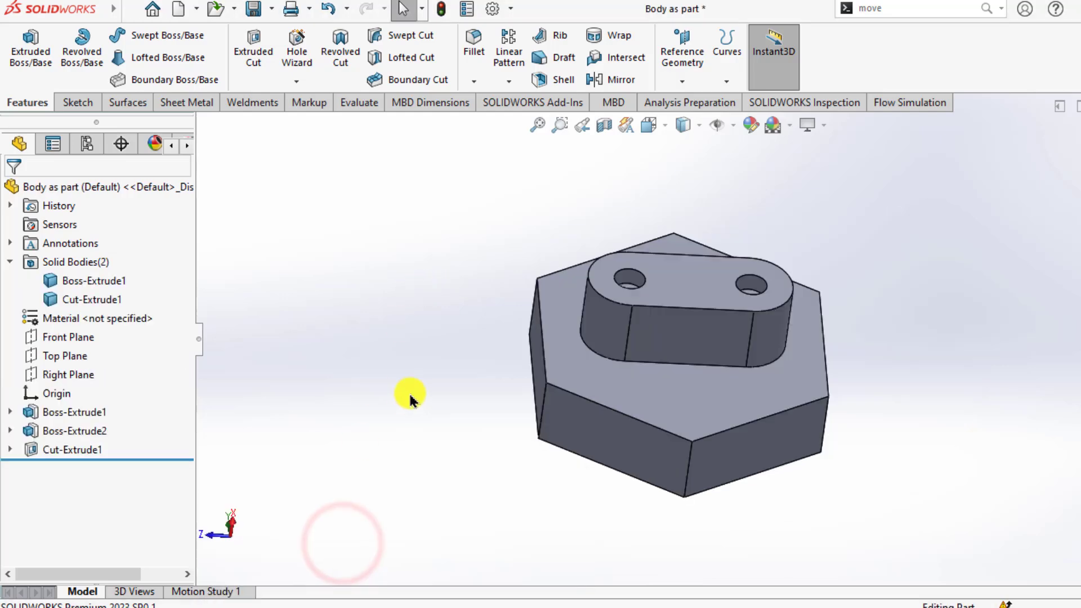
Switch from the Body as part document back to the Slot part
left_click(413, 394)
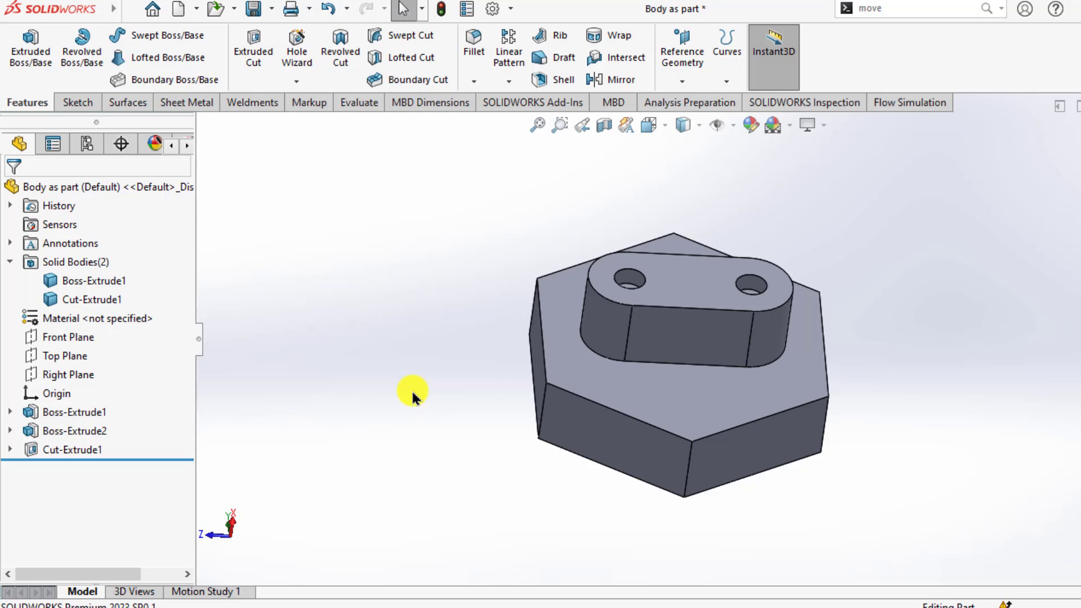
mouse_move(415, 543)
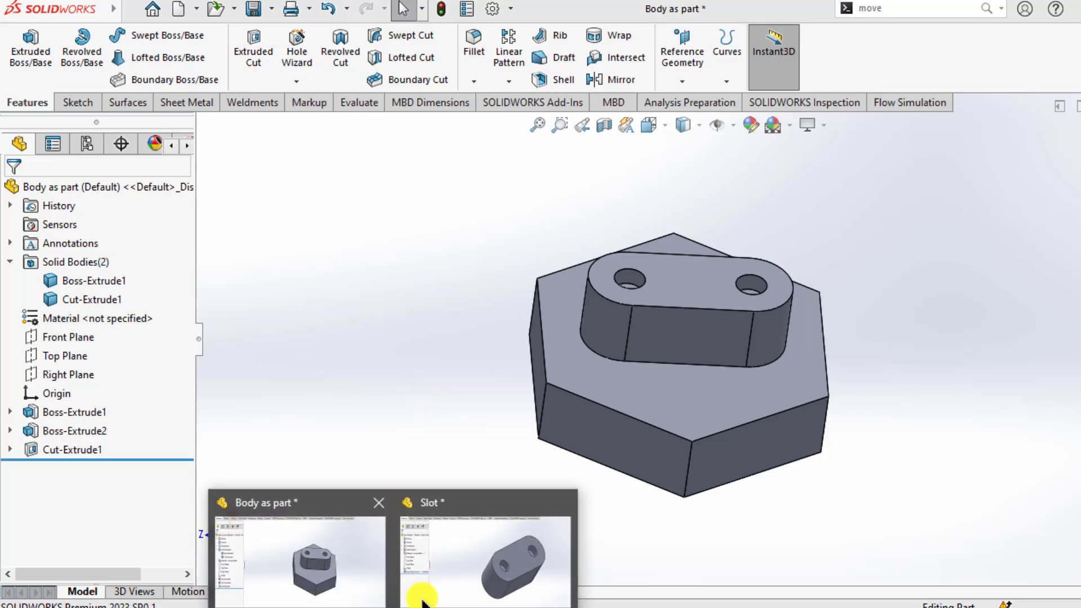
left_click(491, 563)
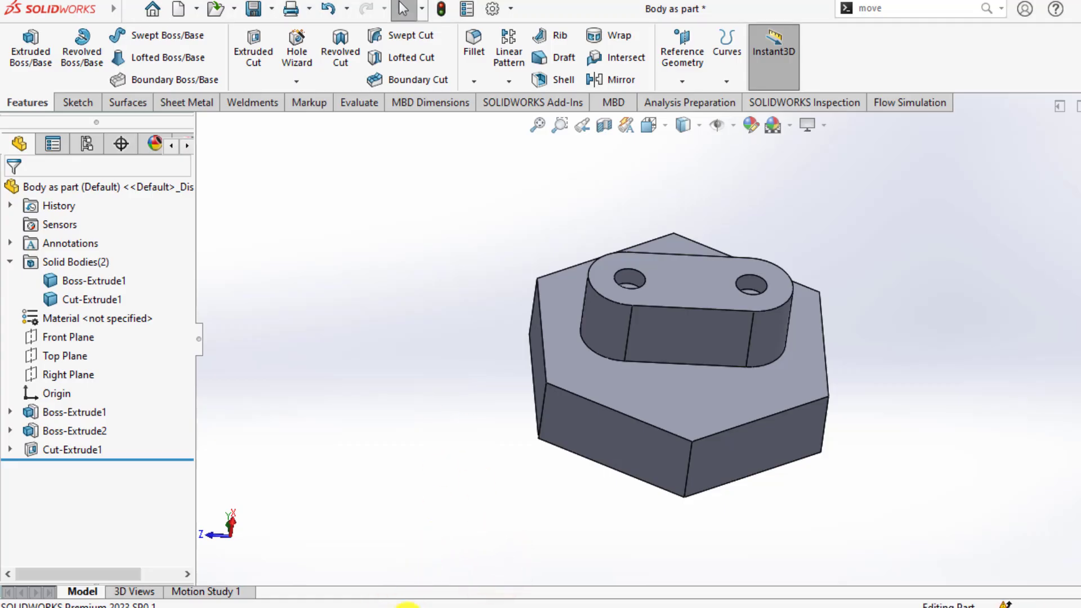
mouse_move(407, 605)
left_click(485, 557)
Sketch a circle centred on the origin on the slot block's top face, between the two holes, and finish the sketch
left_click(755, 331)
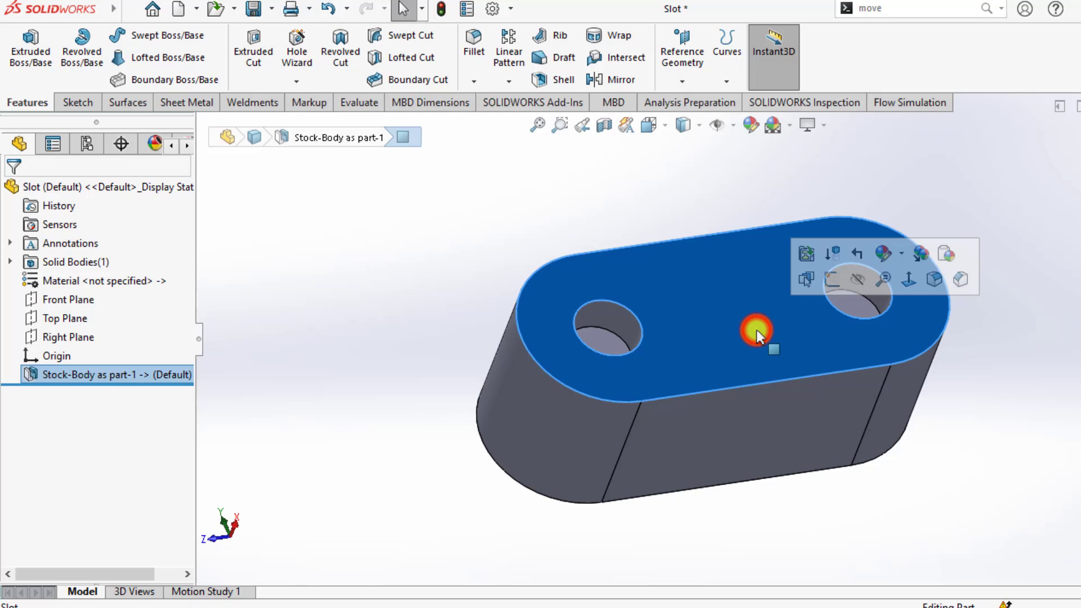
left_click(833, 282)
left_click(551, 173)
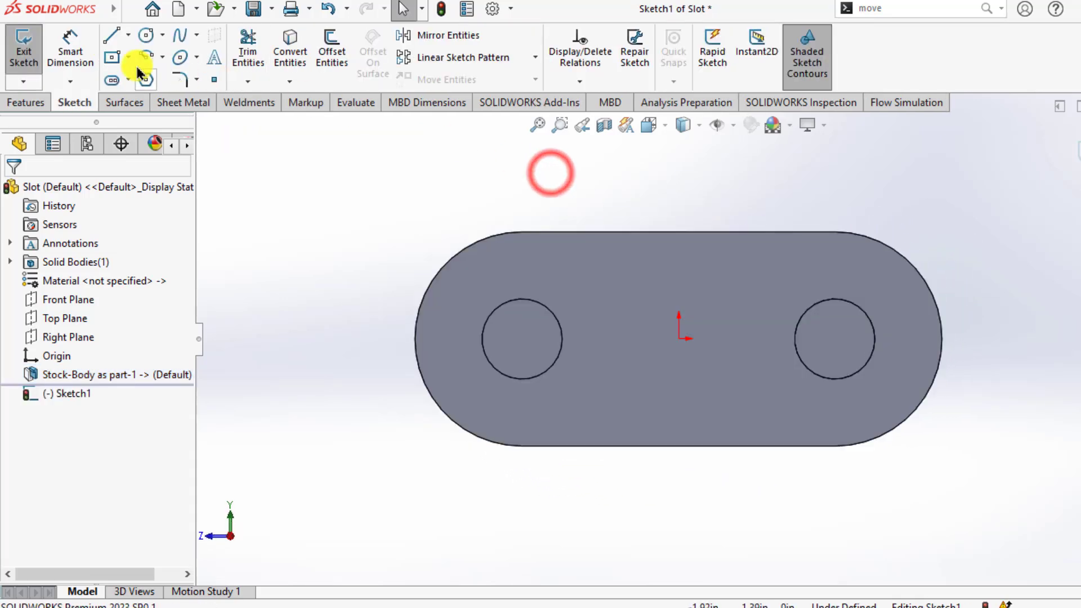
left_click(146, 37)
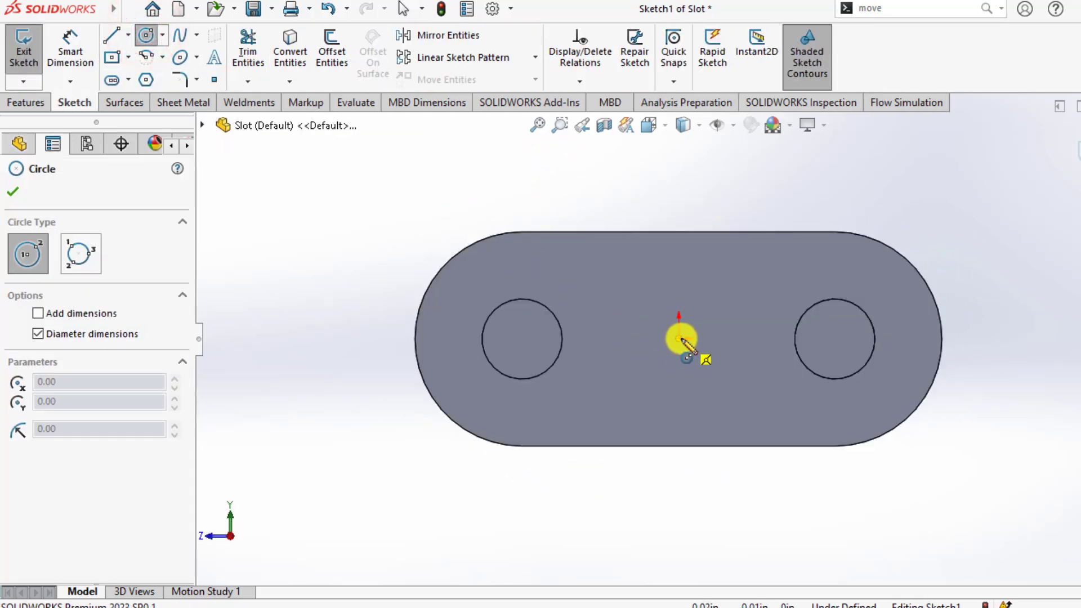
left_click(679, 338)
left_click(687, 387)
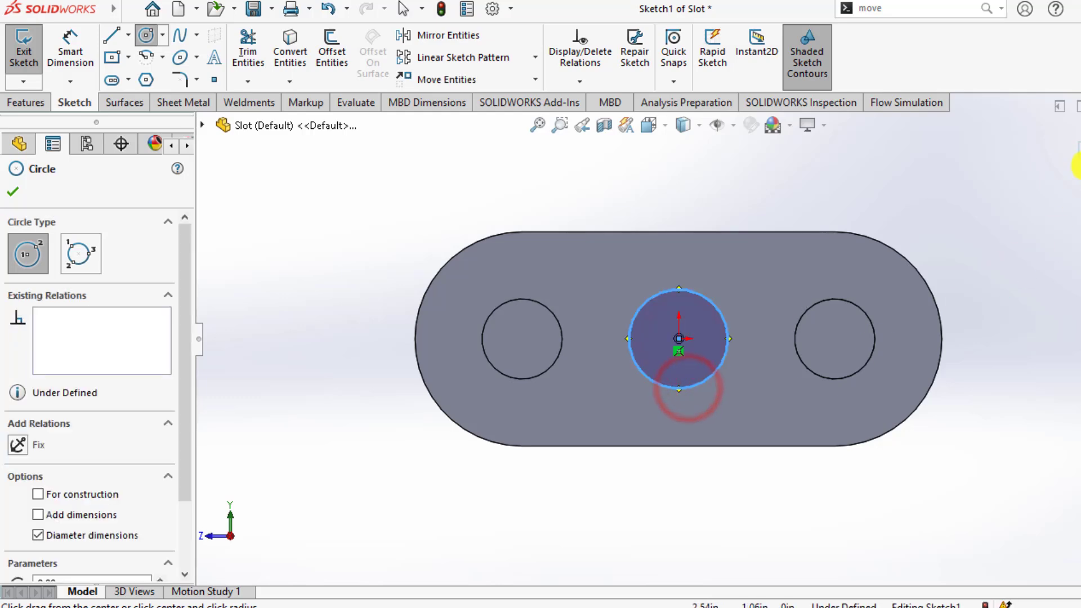
left_click(1078, 161)
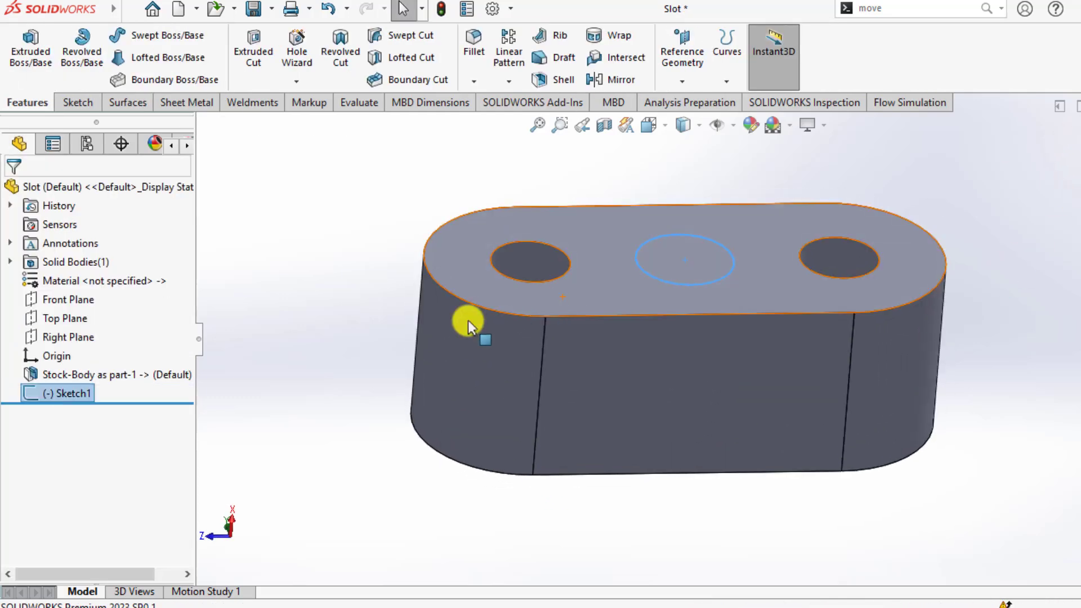
Extrude the centre circle upward as a merged boss with a Blind depth of 0.40 in
left_click(13, 46)
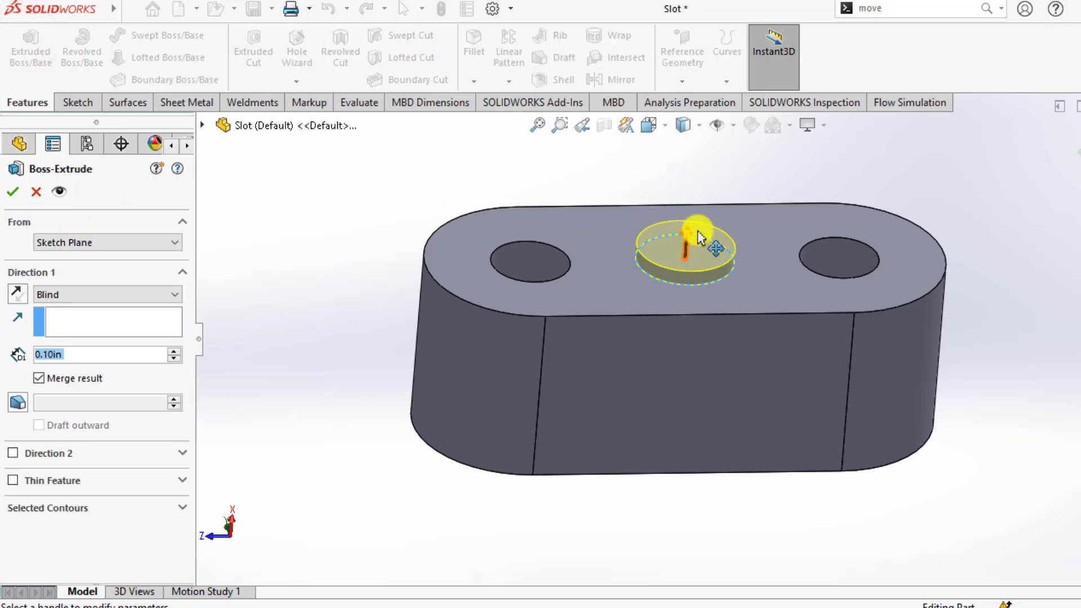
left_click_drag(688, 241, 625, 195)
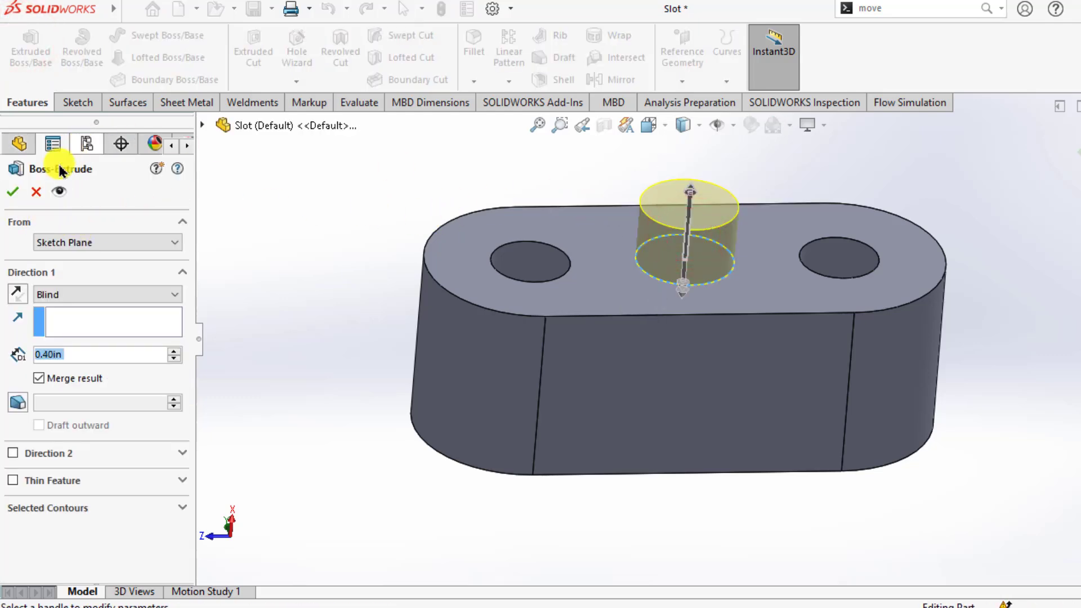
left_click(14, 190)
left_click(360, 306)
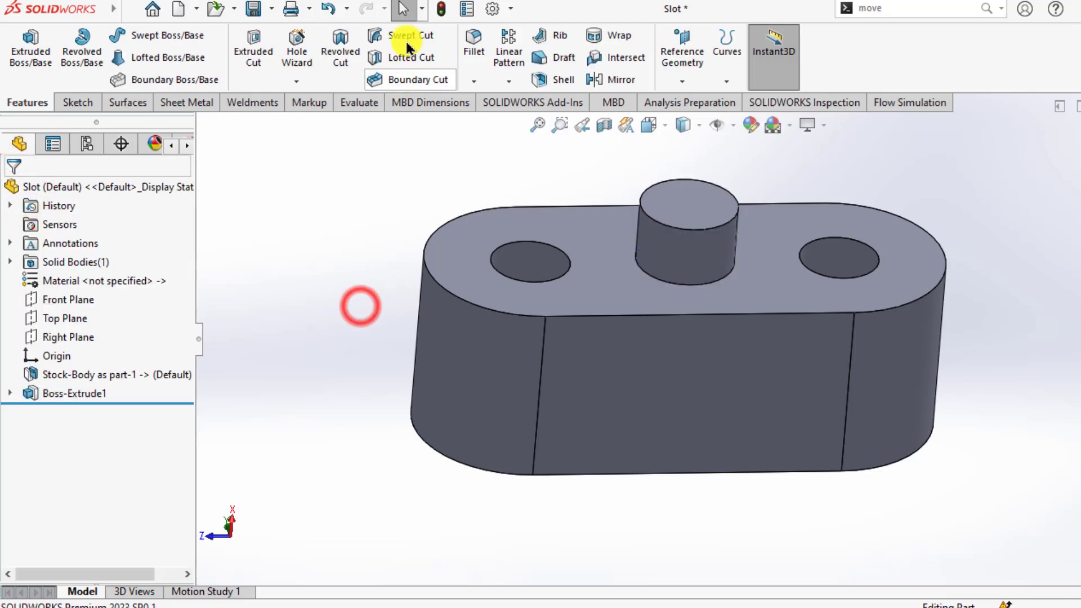
Rebuild the Slot part, and rebuild the original Body as part document to check whether the new boss carries over
left_click(441, 12)
left_click(354, 228)
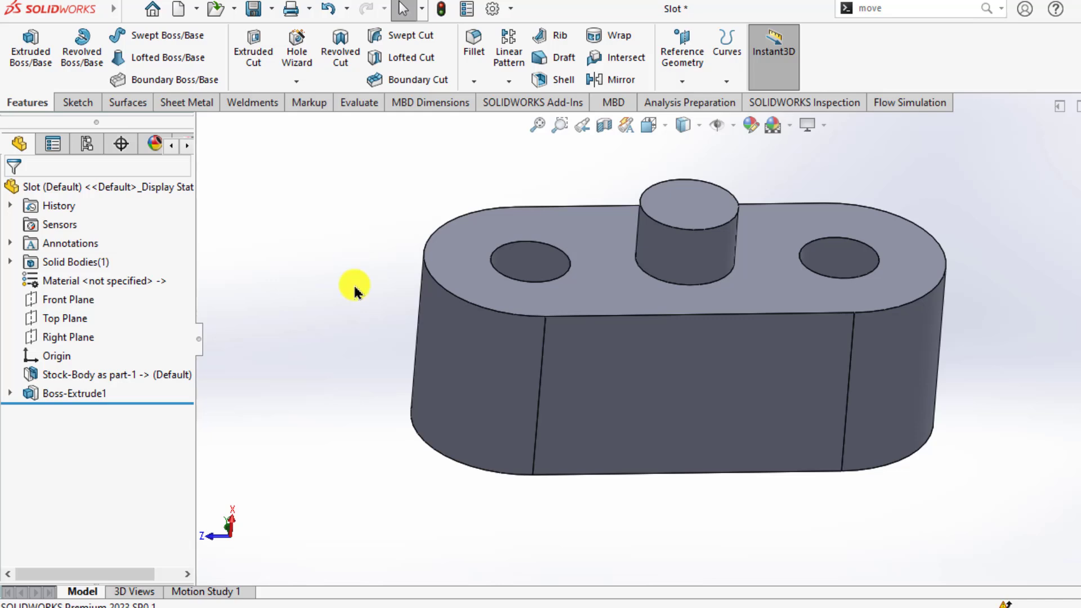
mouse_move(393, 605)
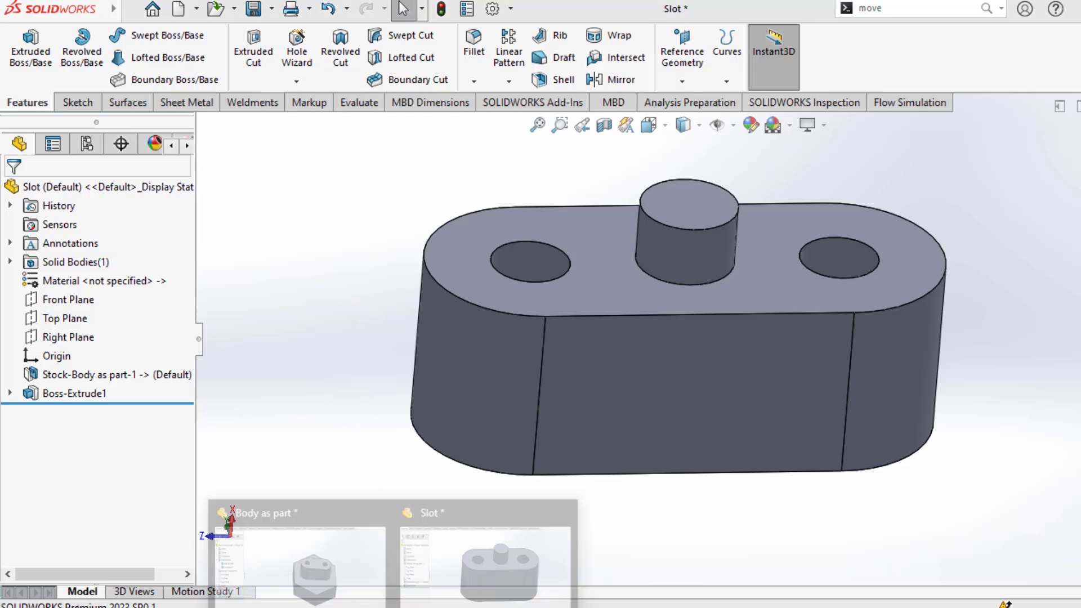
left_click(341, 497)
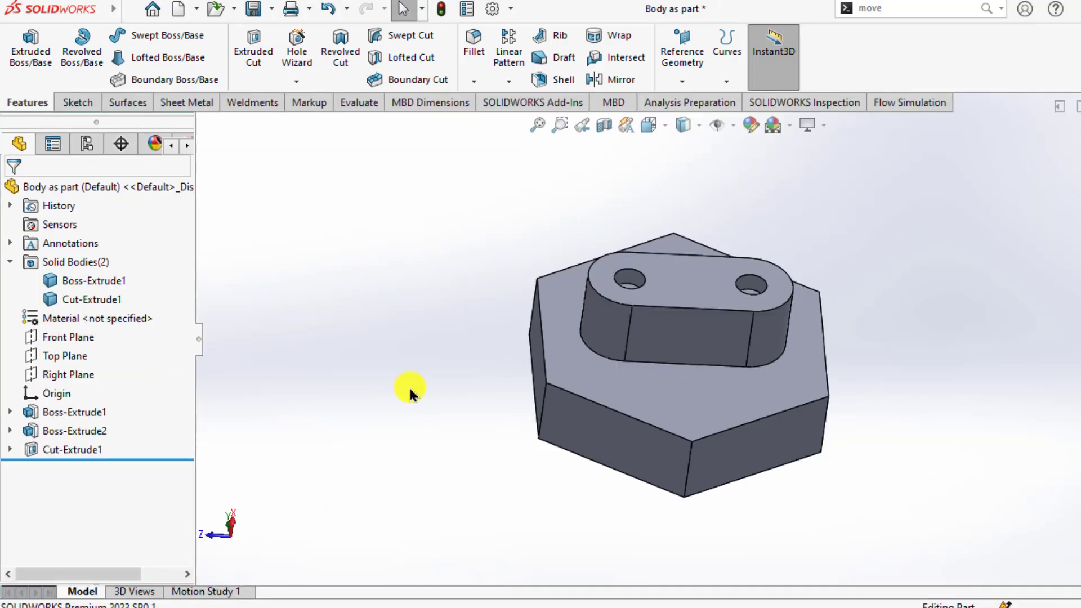
left_click(410, 390)
left_click(441, 8)
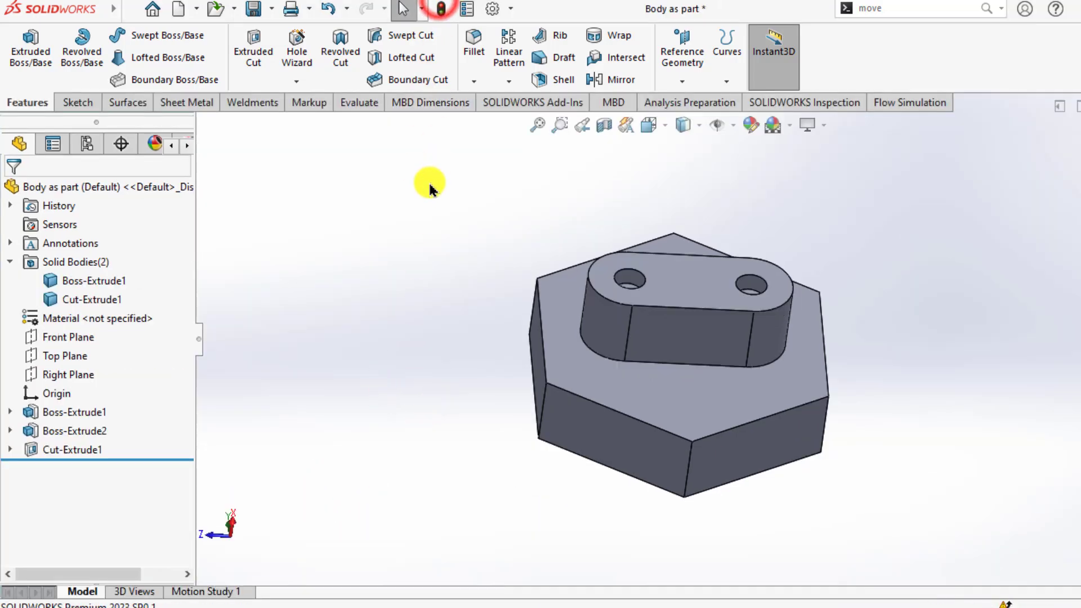